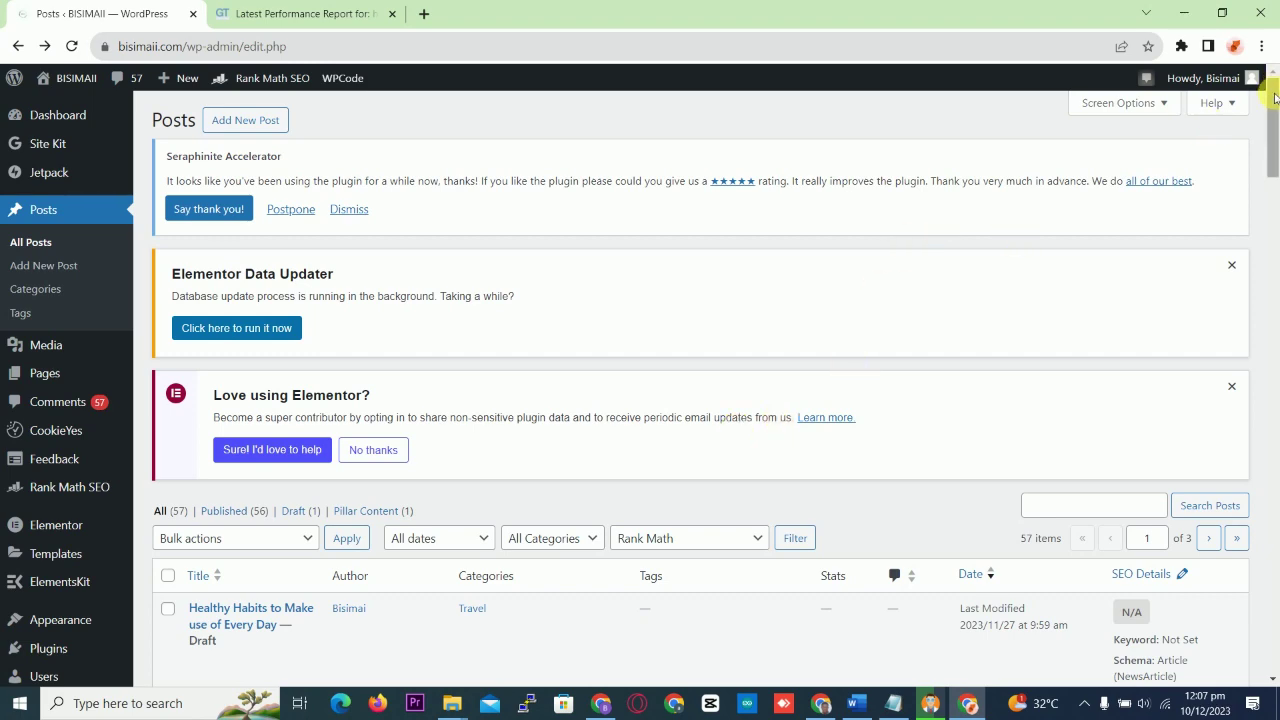
pyautogui.moveTo(1273, 104)
pyautogui.mouseDown()
pyautogui.moveTo(1273, 249)
pyautogui.moveTo(1268, 104)
pyautogui.mouseUp()
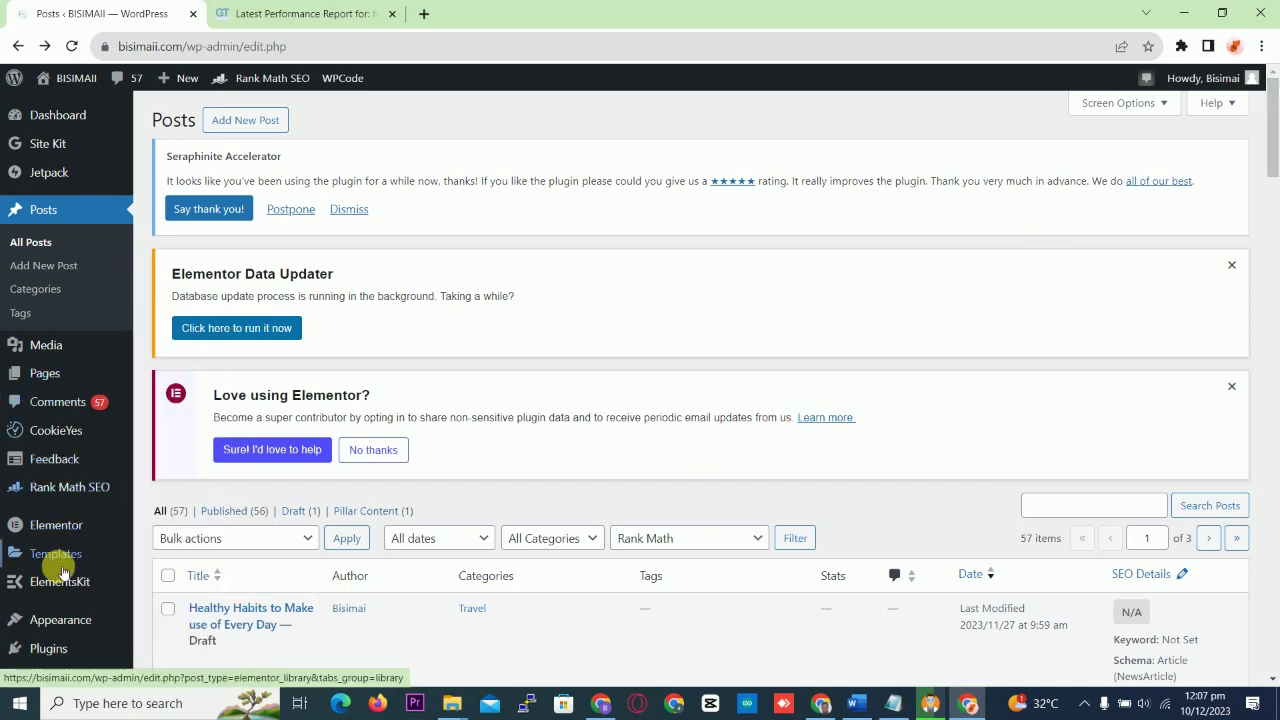
pyautogui.click(40, 648)
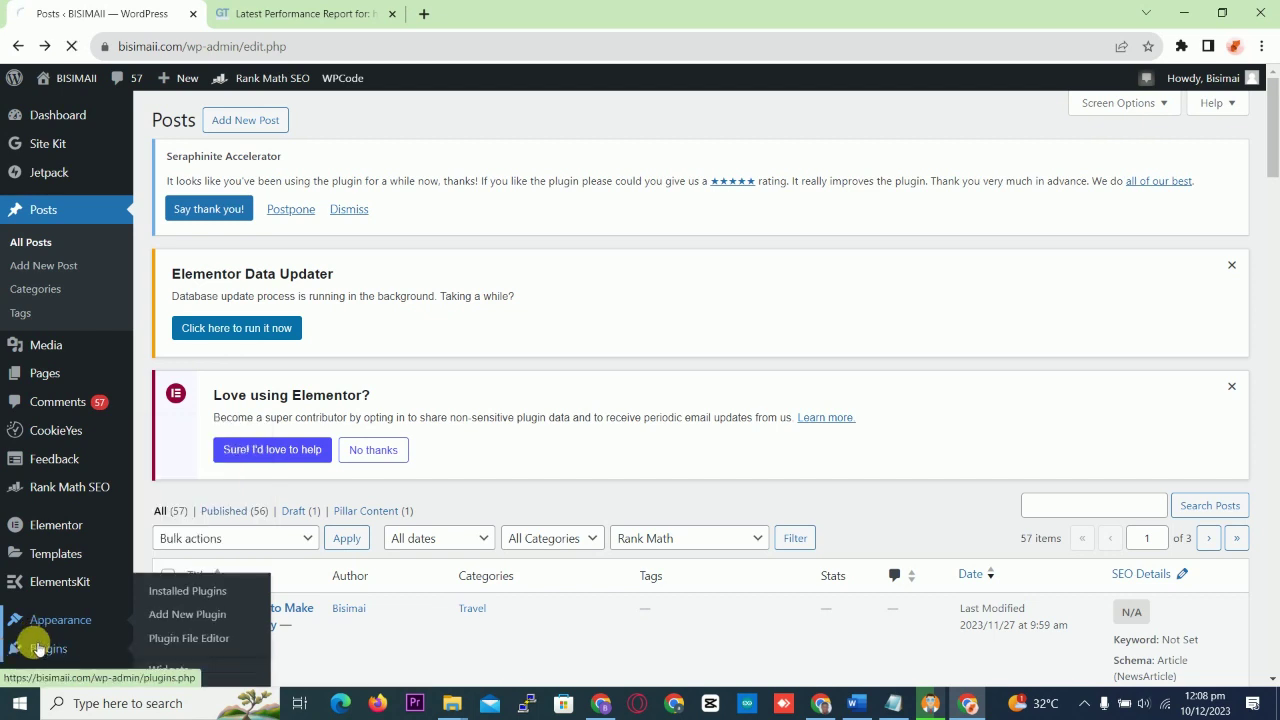
pyautogui.click(169, 618)
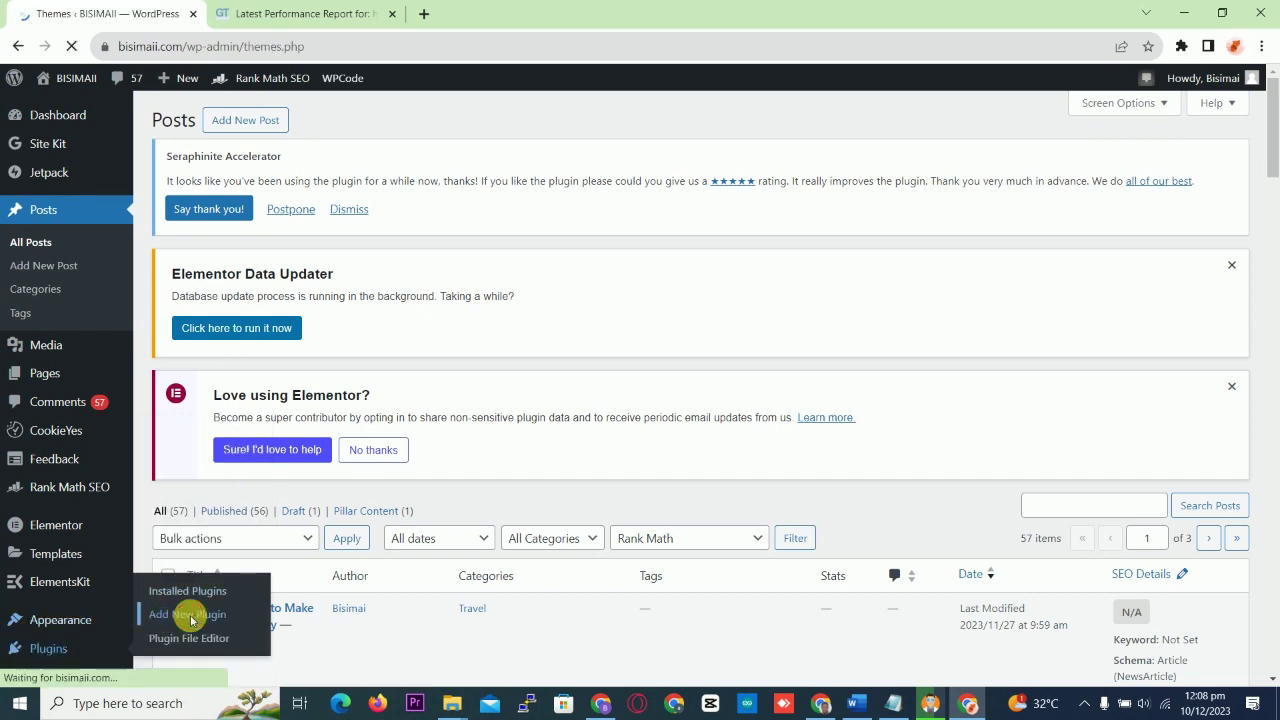
pyautogui.scroll(-10, 1275, 262)
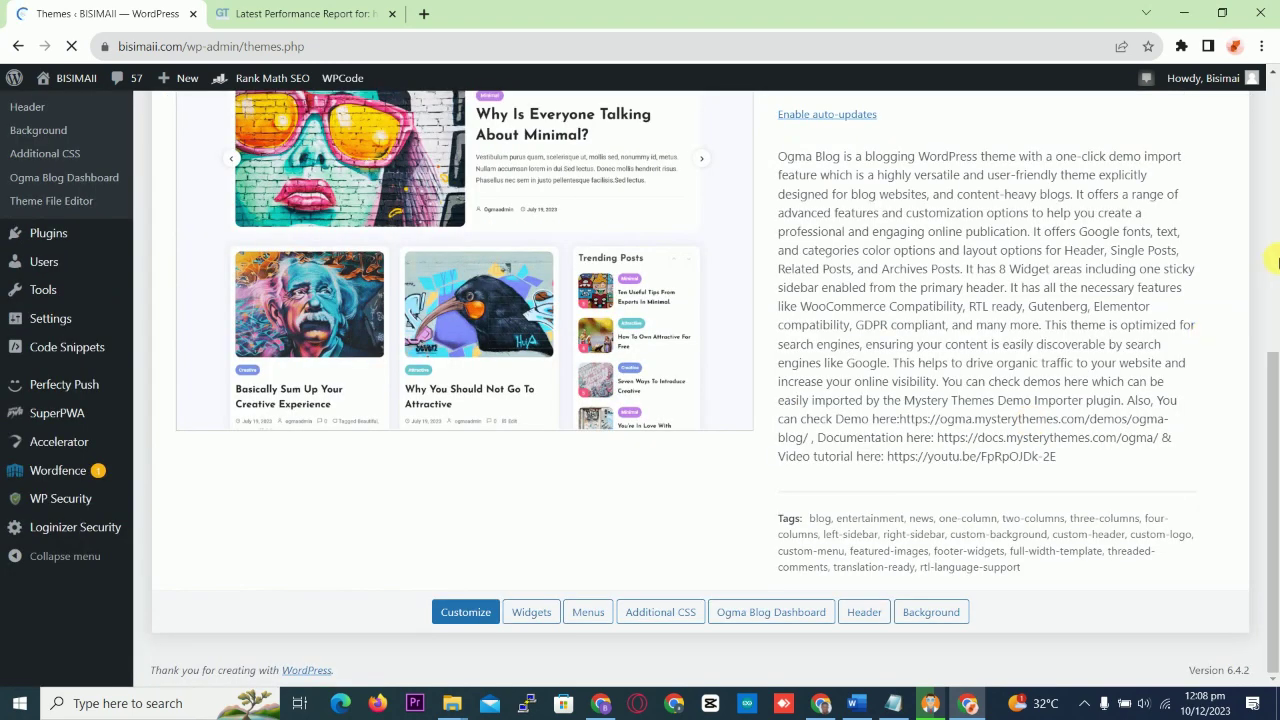
pyautogui.scroll(10, 1273, 358)
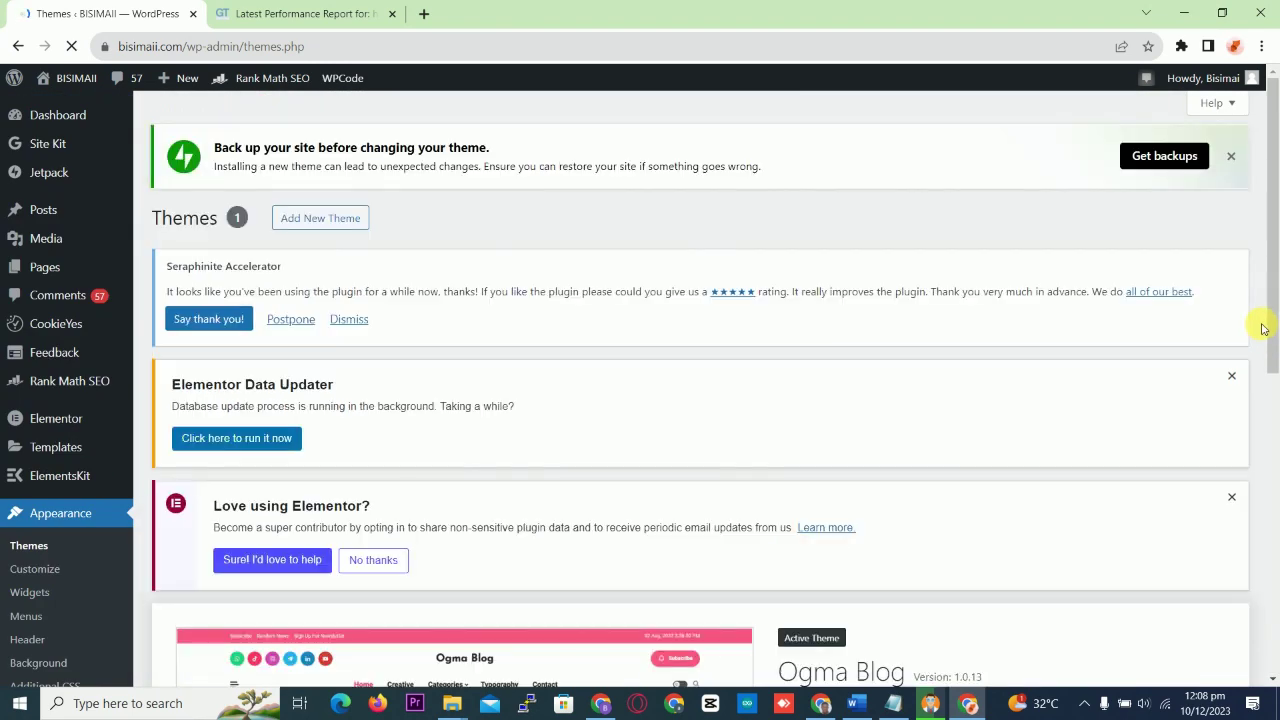
pyautogui.click(66, 516)
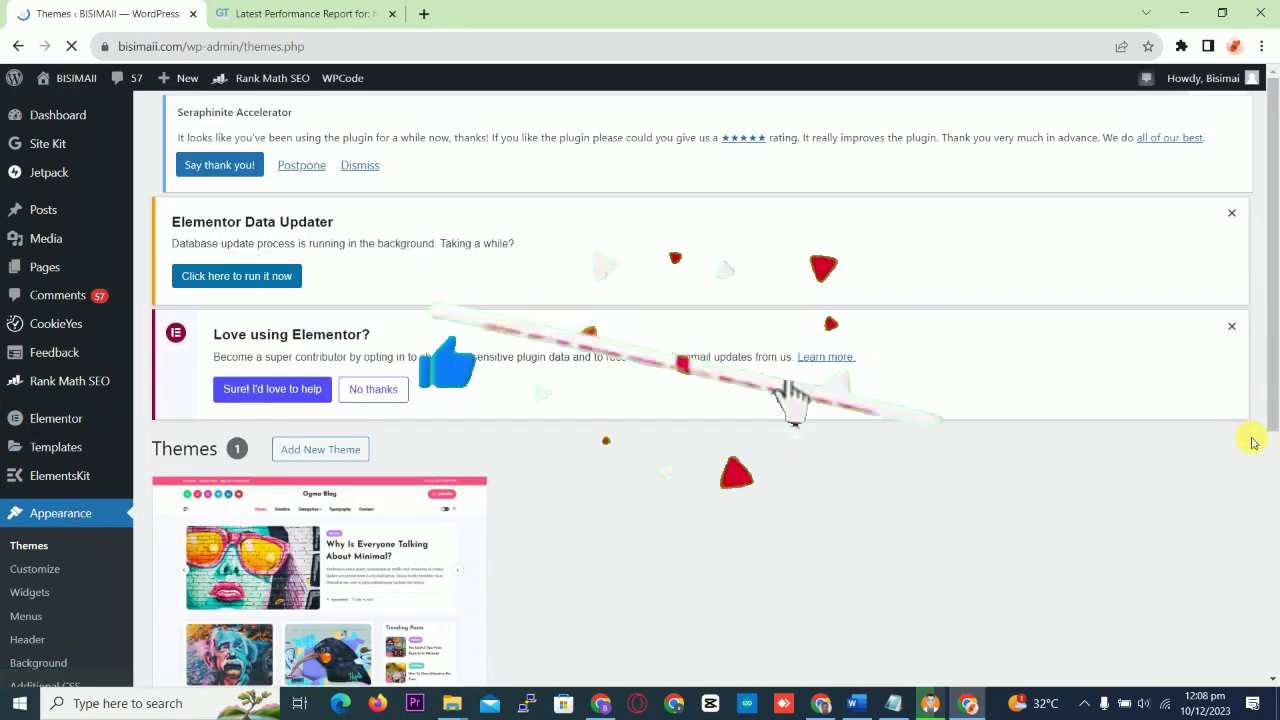
# Open the page for adding new plugins and search the plugin directory for Imagify.
pyautogui.scroll(-10, 1249, 440)
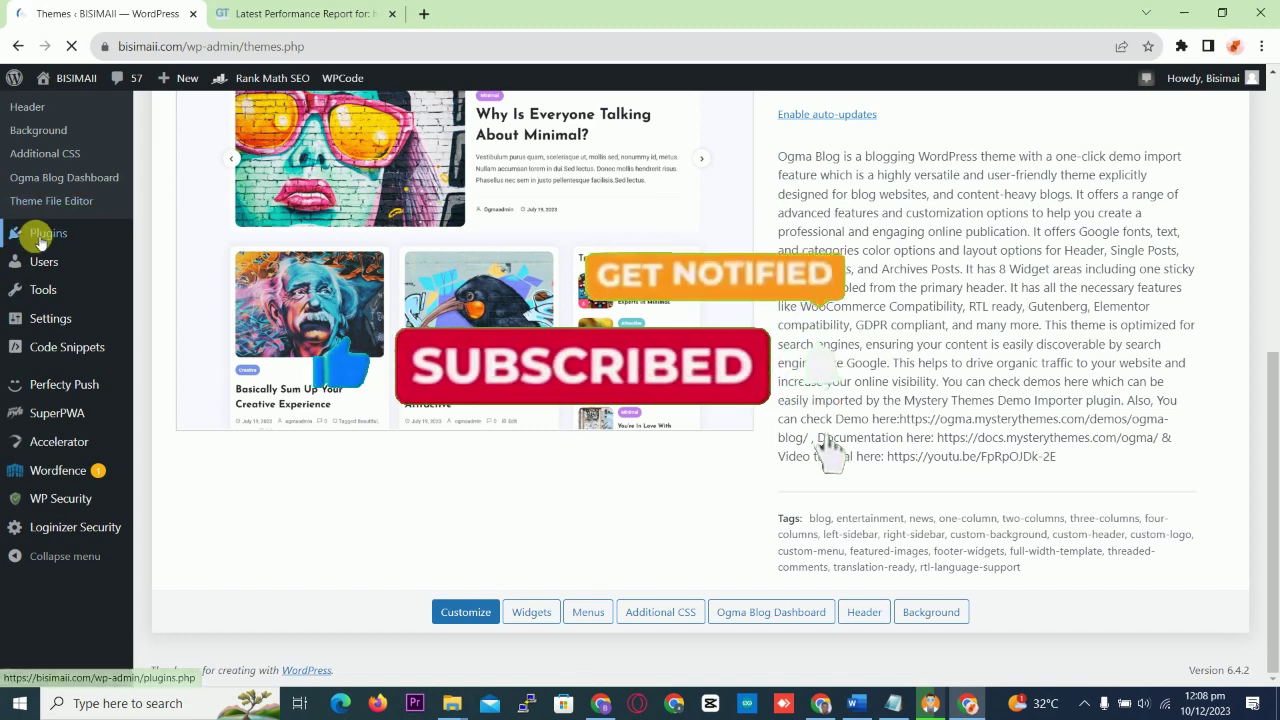
pyautogui.moveTo(40, 233)
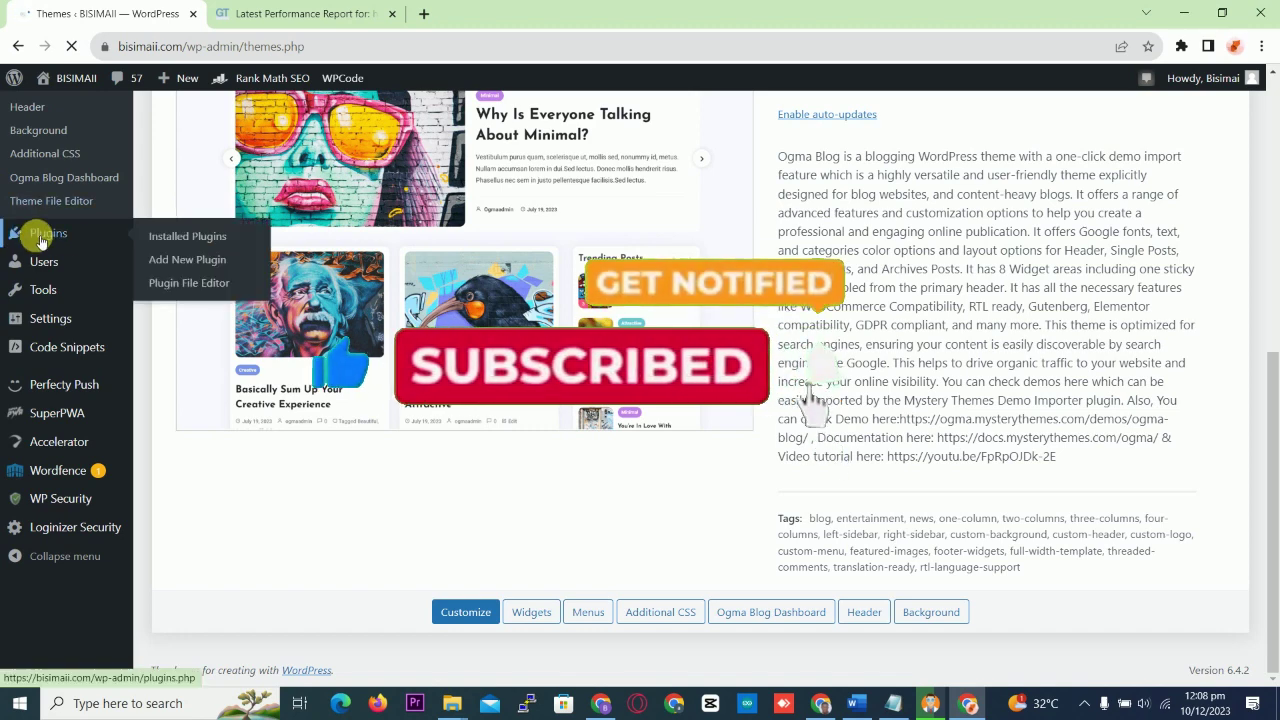
pyautogui.click(186, 266)
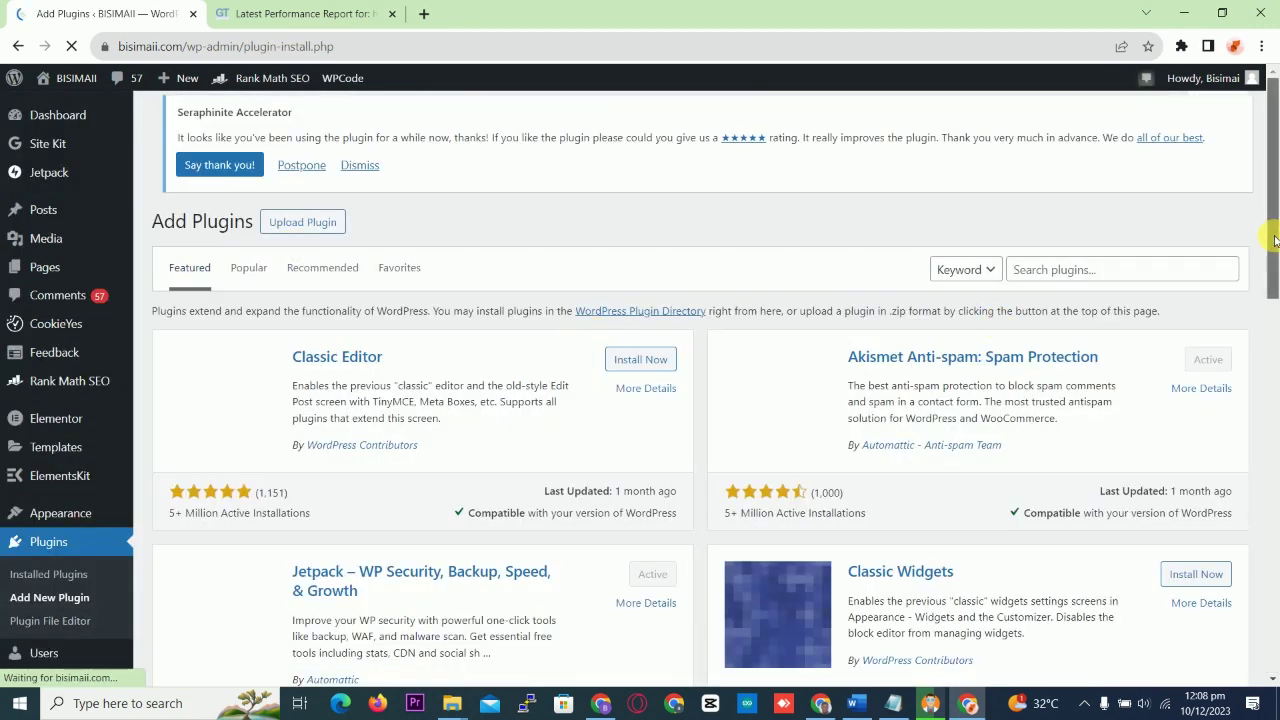
pyautogui.moveTo(1274, 240); pyautogui.dragTo(1272, 292)
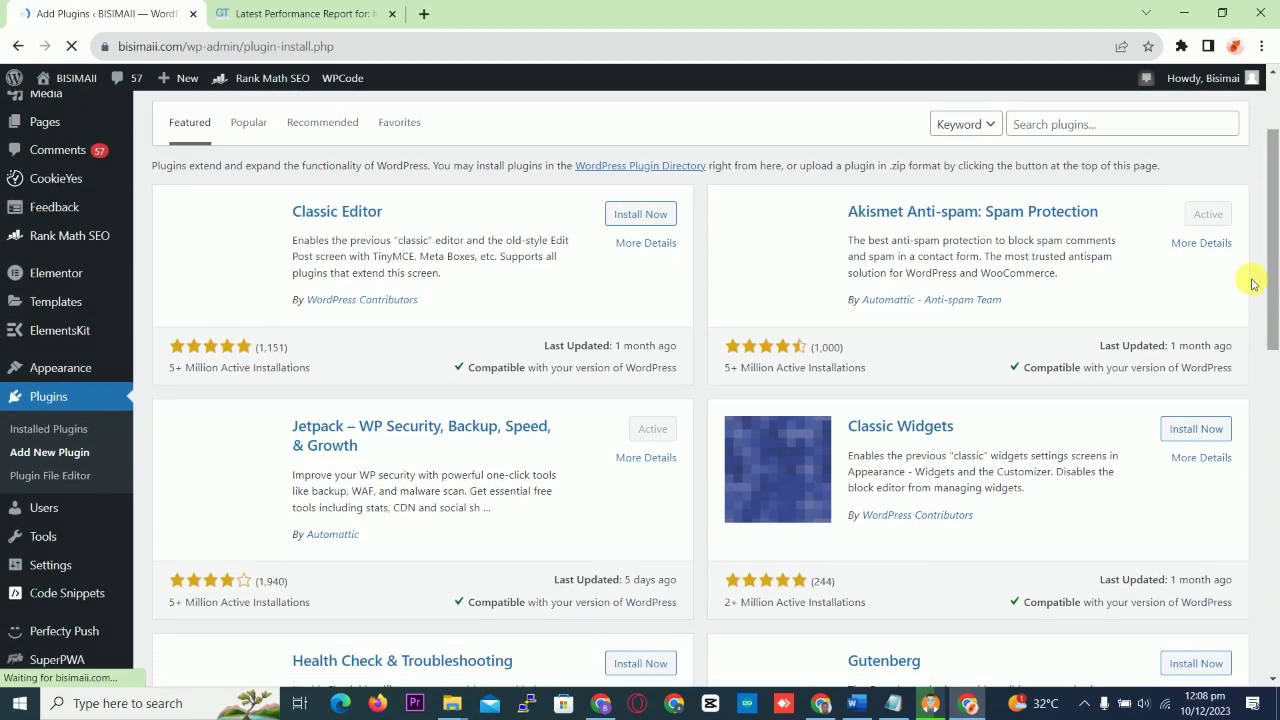
pyautogui.click(1052, 124)
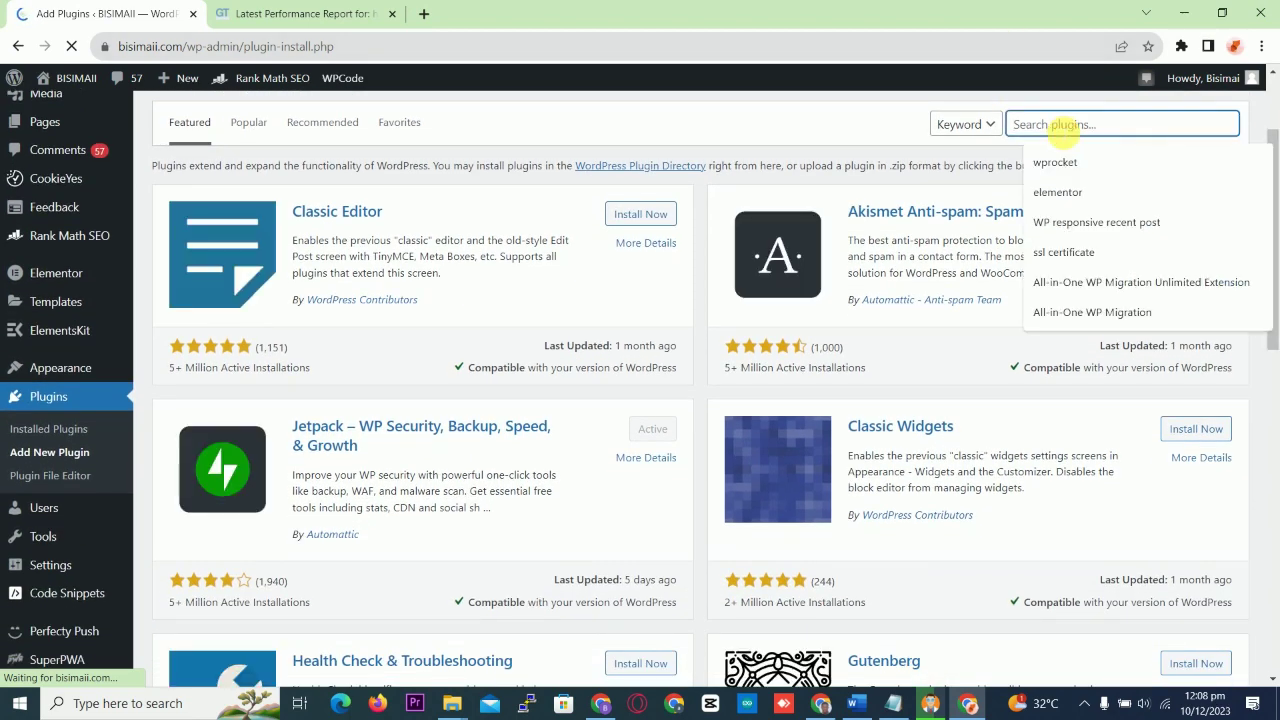
pyautogui.rightClick(1052, 124)
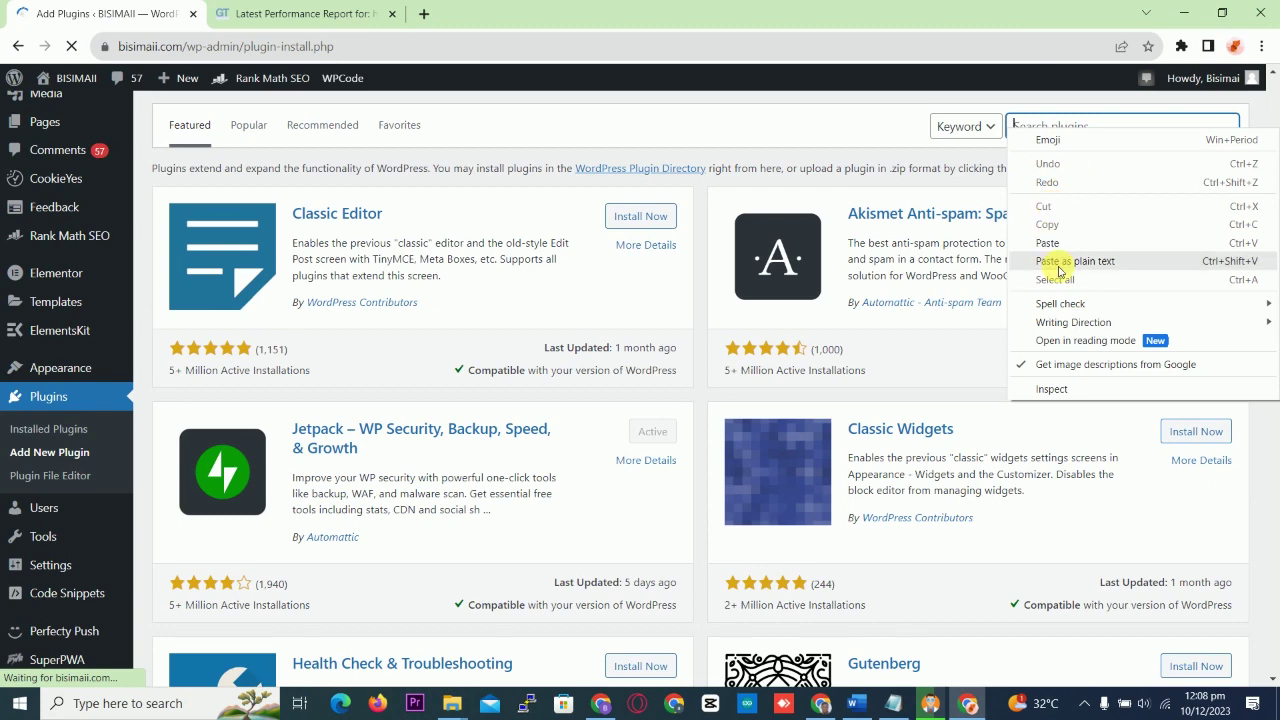
pyautogui.click(1048, 245)
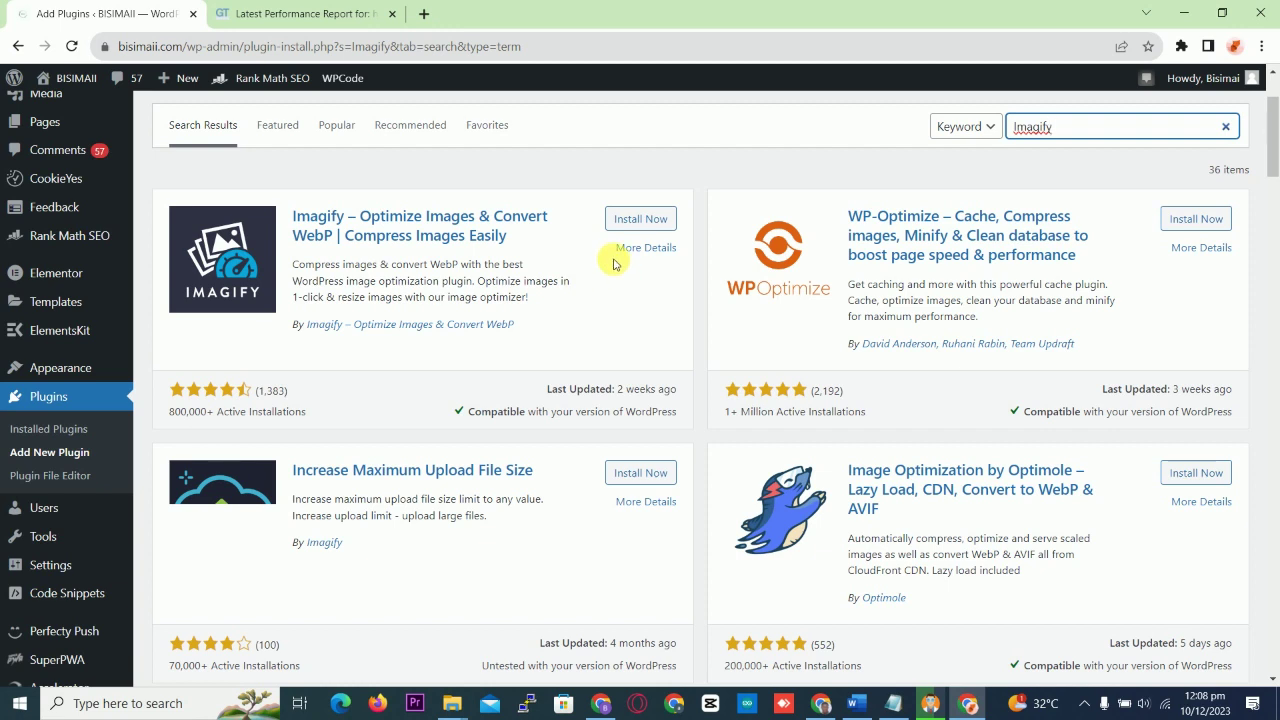
# Install the plugin Imagify – Optimize Images & Convert WebP from the search results.
pyautogui.click(668, 228)
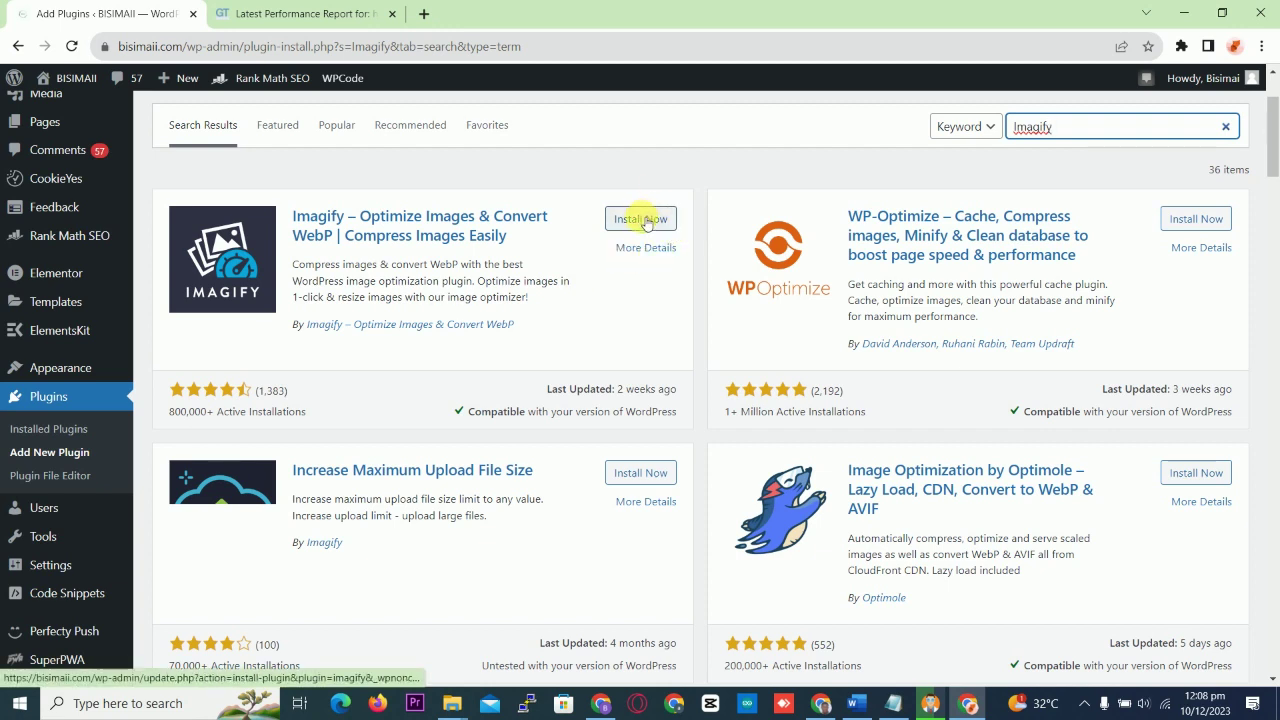
pyautogui.click(645, 222)
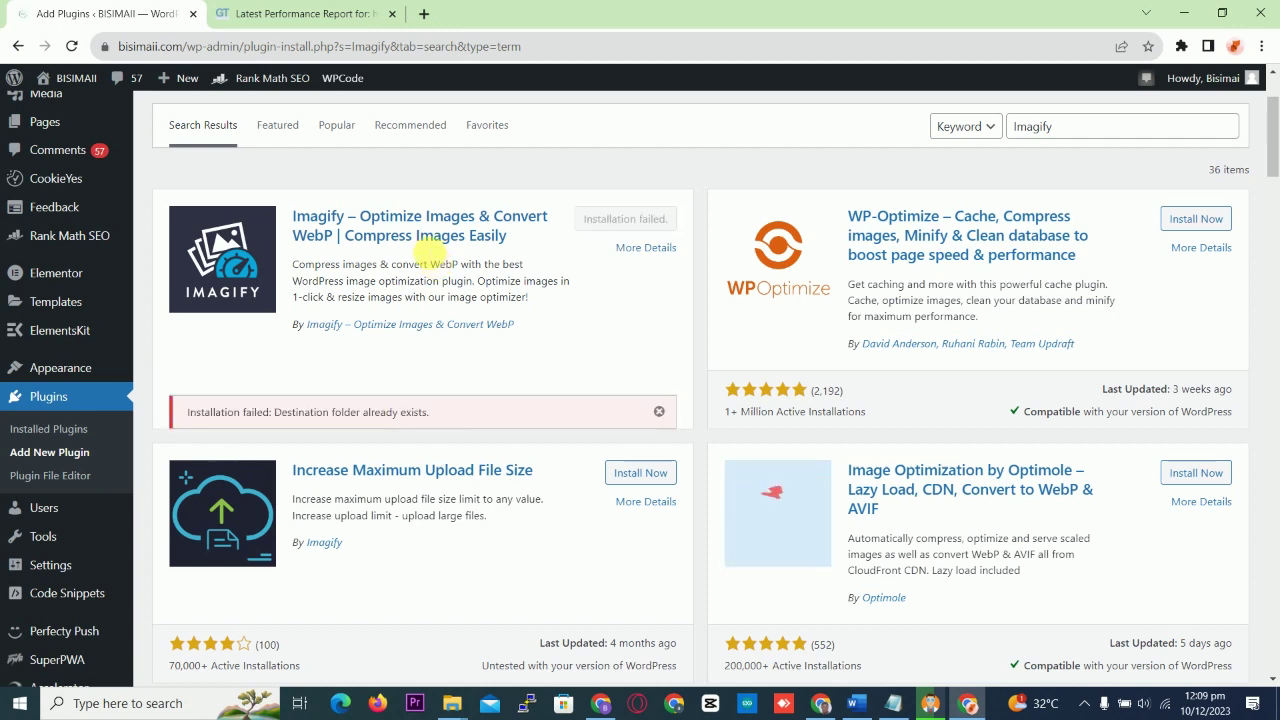
pyautogui.click(16, 48)
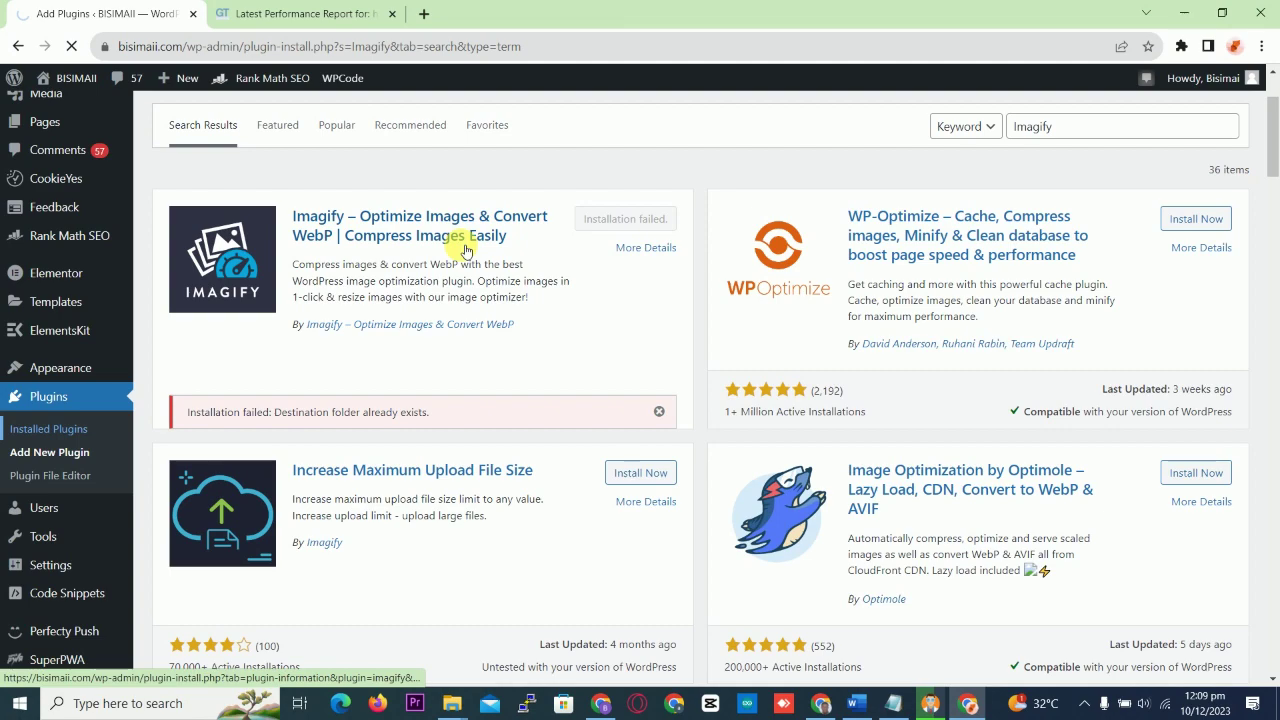
# Activate the Imagify plugin in the list of installed plugins.
pyautogui.click(78, 436)
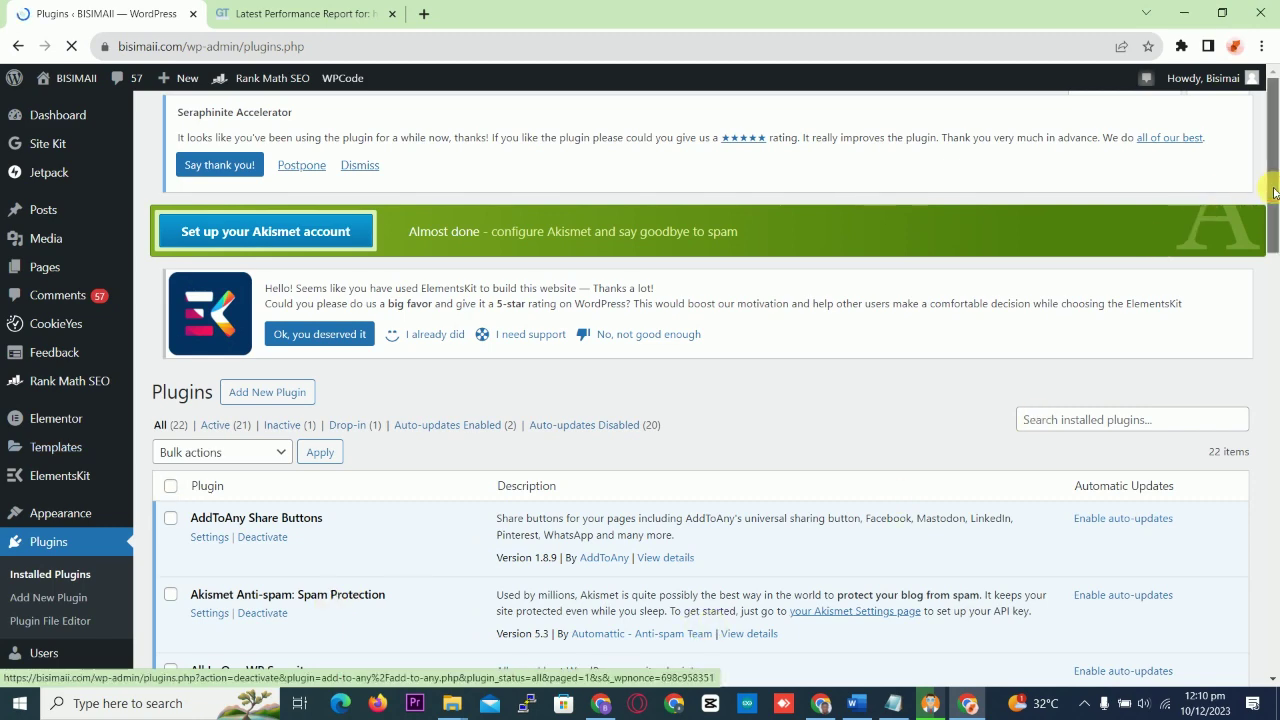
pyautogui.scroll(-2, 1266, 264)
pyautogui.scroll(-5, 1266, 264)
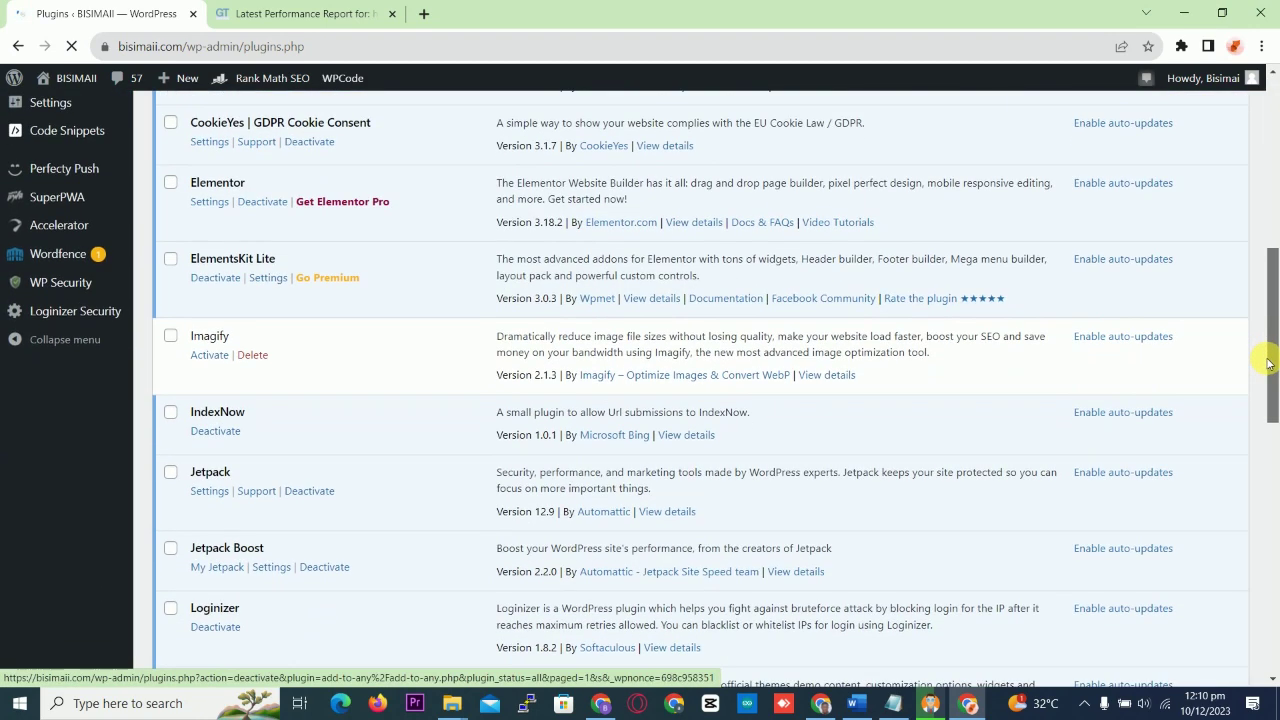
pyautogui.click(210, 356)
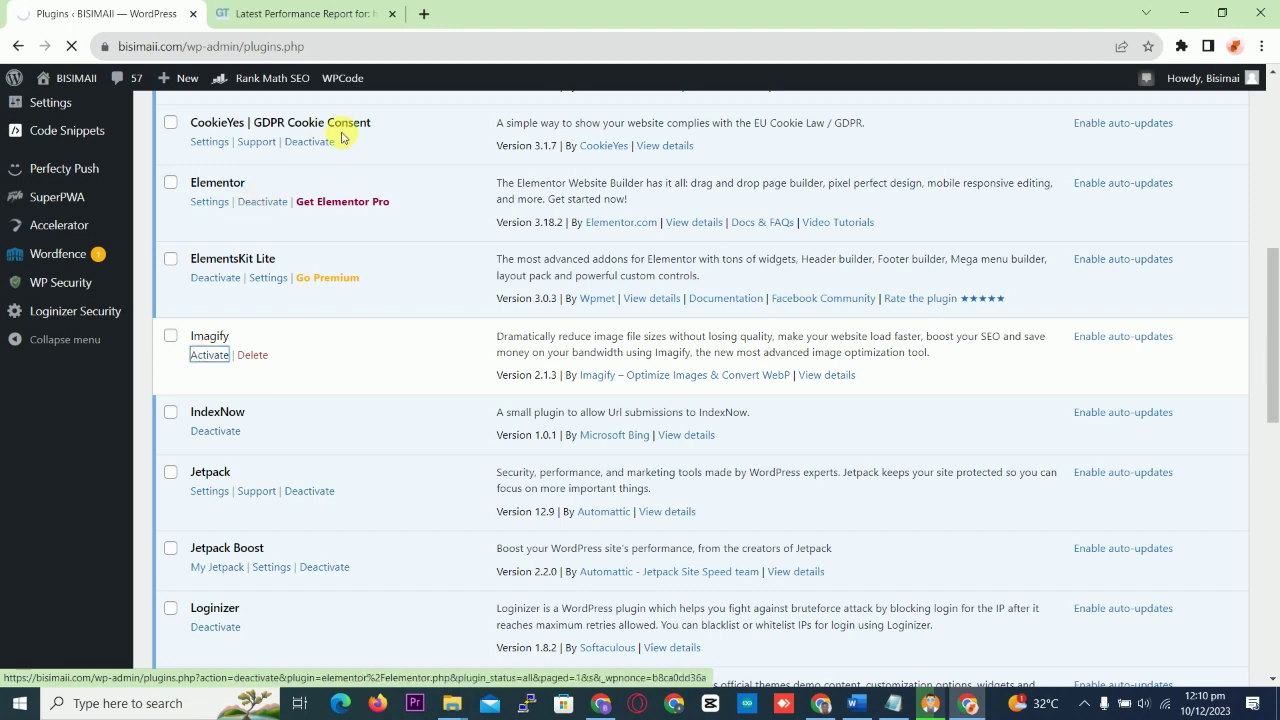
# Search Google for Imagify in a new browser tab.
pyautogui.click(427, 13)
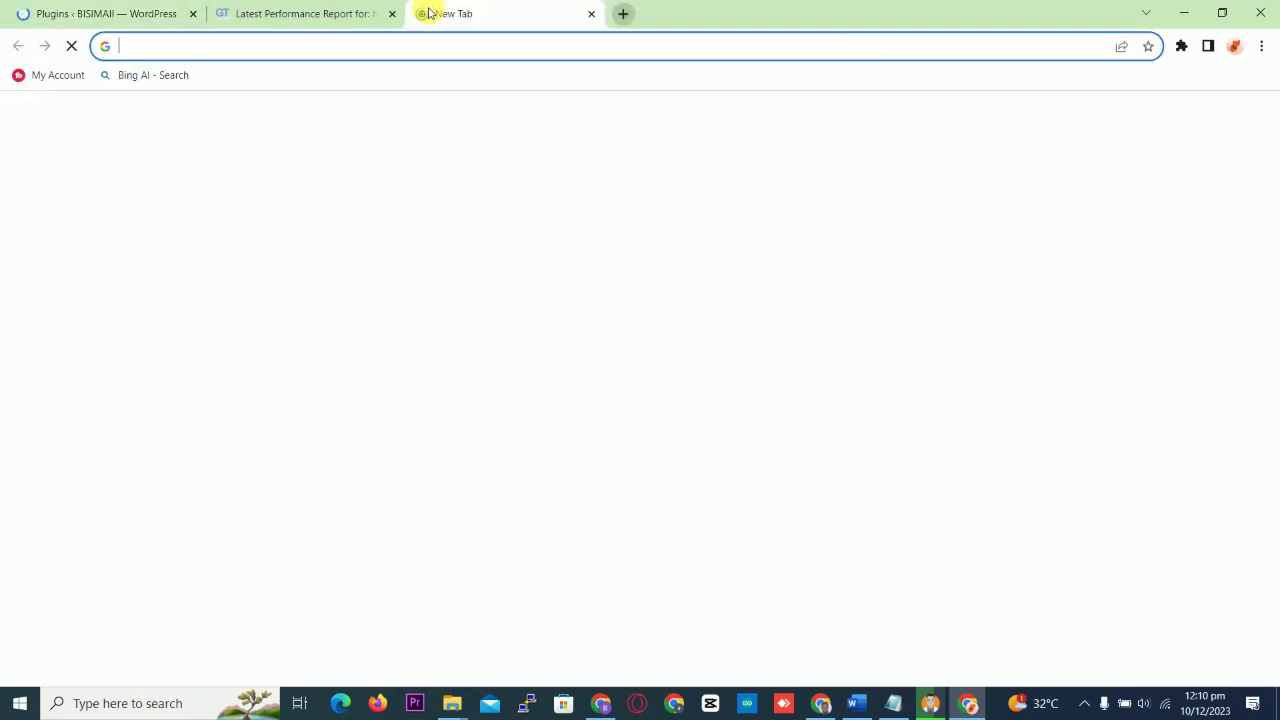
pyautogui.rightClick(418, 45)
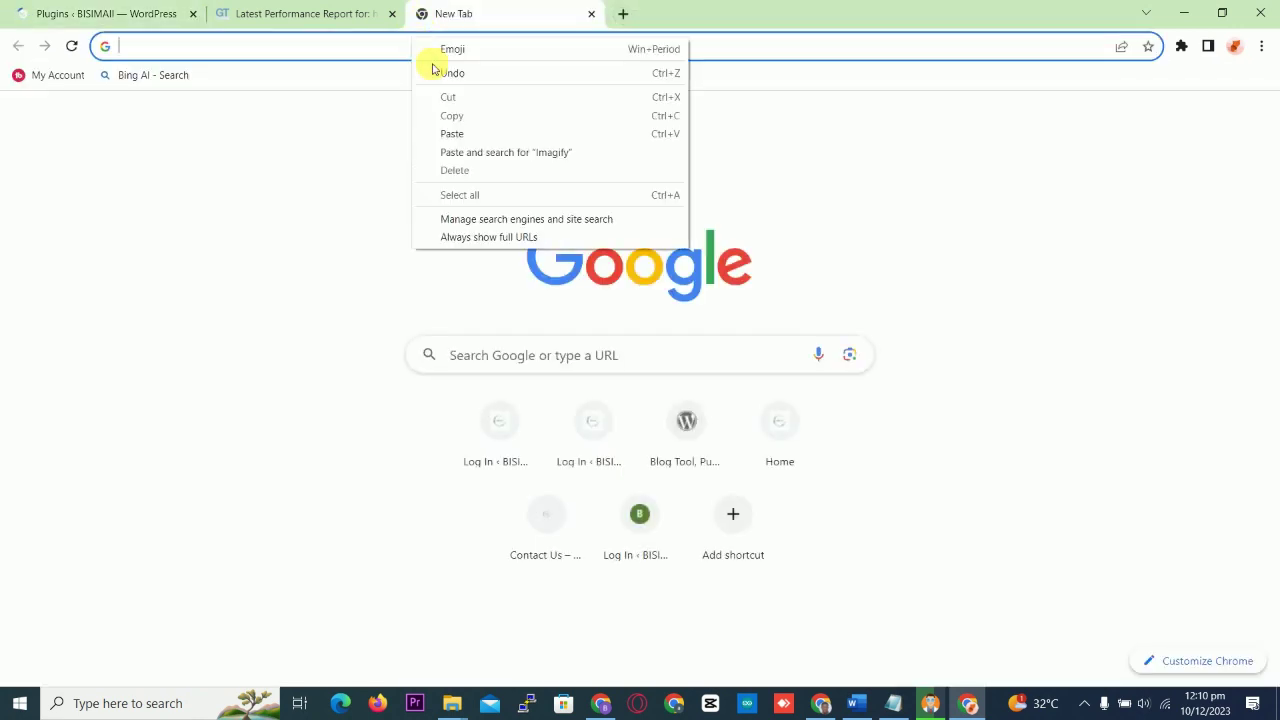
pyautogui.click(474, 155)
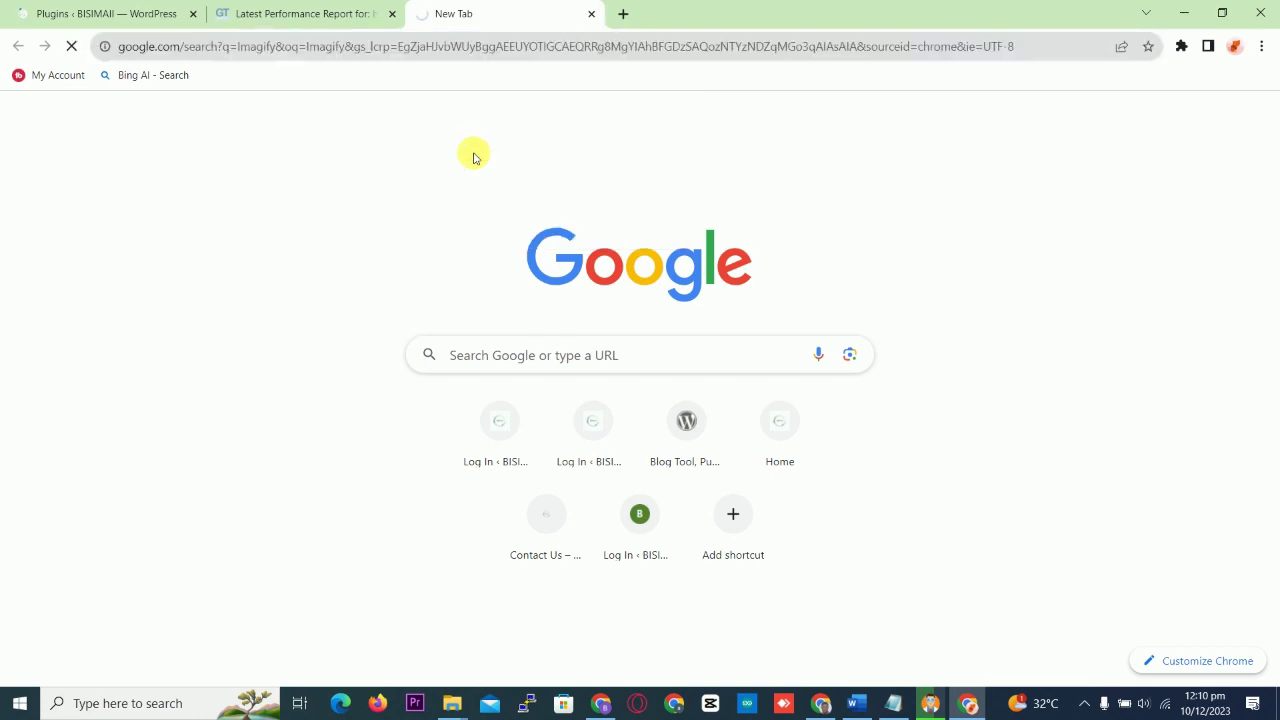
# Return to the WordPress plugins page and open the free Imagify account registration form from the plugin's welcome notice.
pyautogui.click(101, 13)
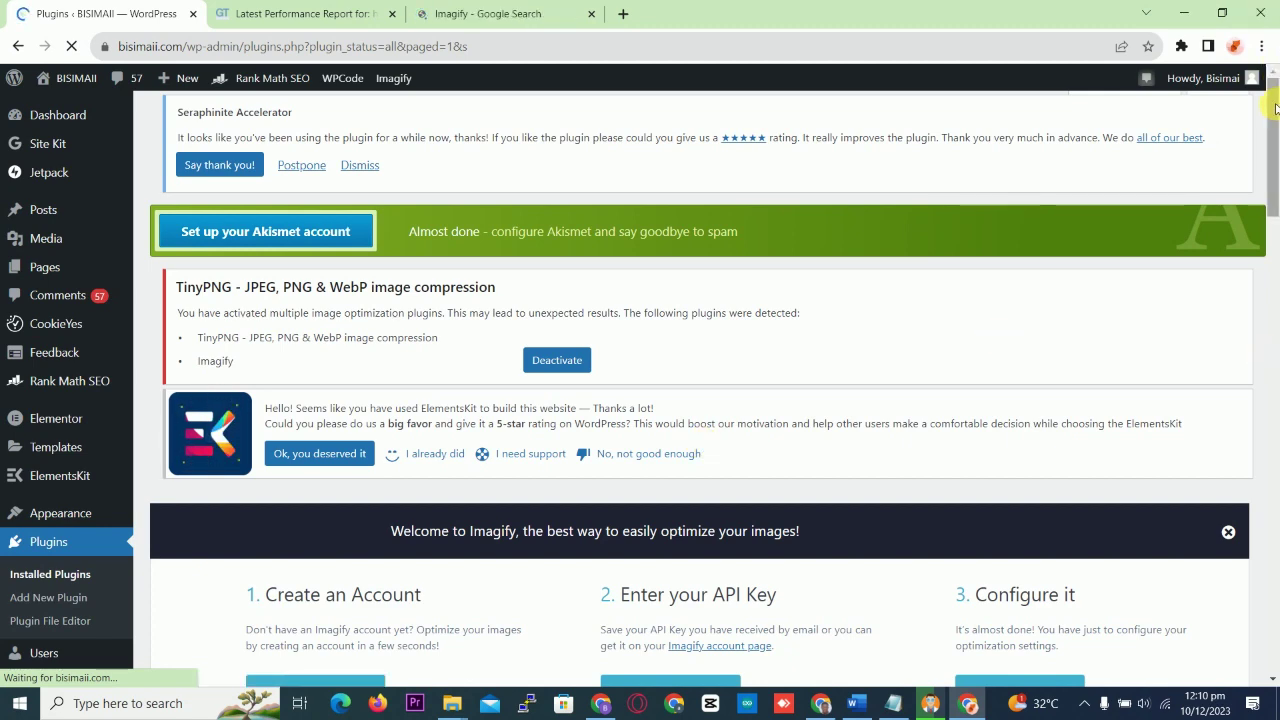
pyautogui.moveTo(1275, 108); pyautogui.dragTo(1275, 232)
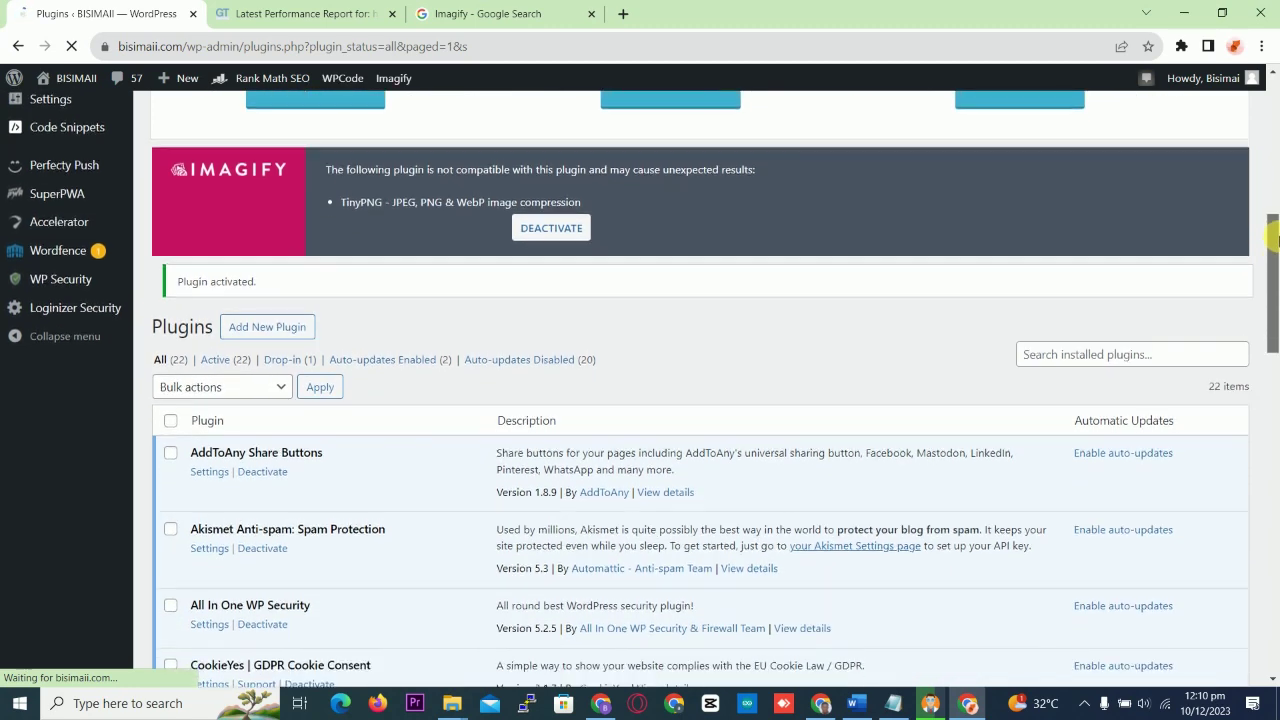
pyautogui.moveTo(1277, 245); pyautogui.dragTo(1262, 188)
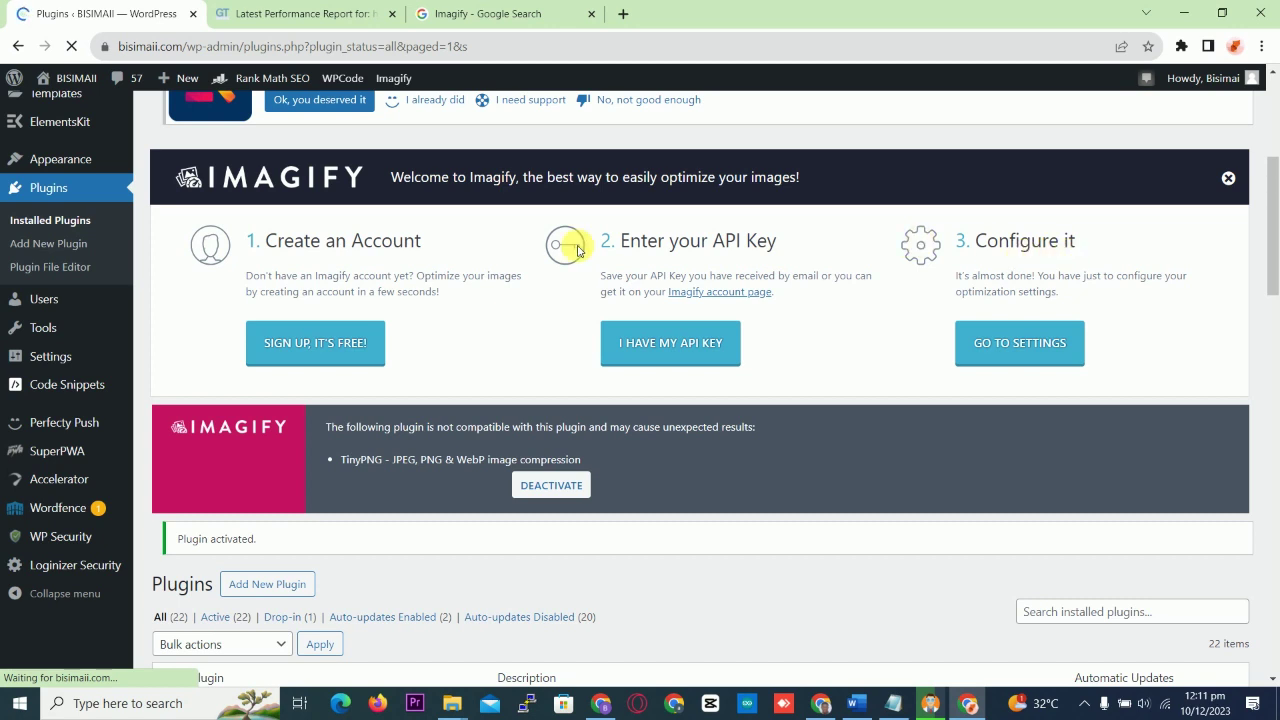
pyautogui.click(305, 347)
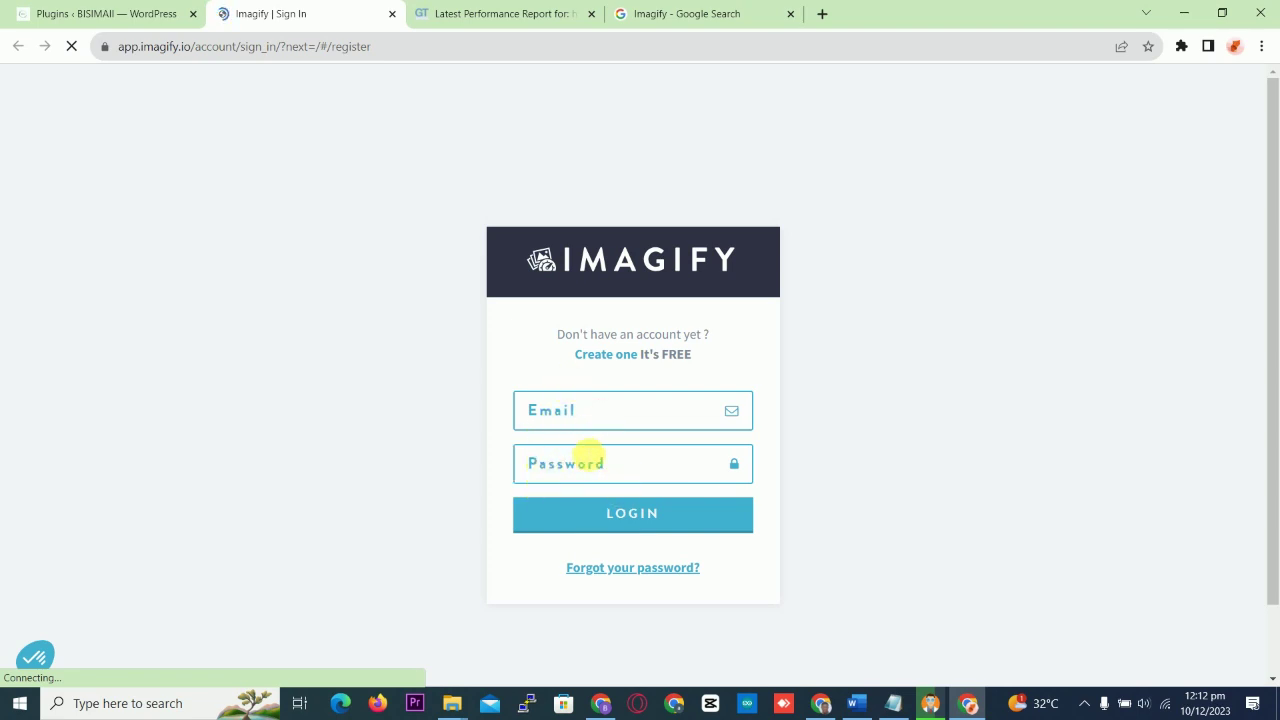
pyautogui.click(618, 358)
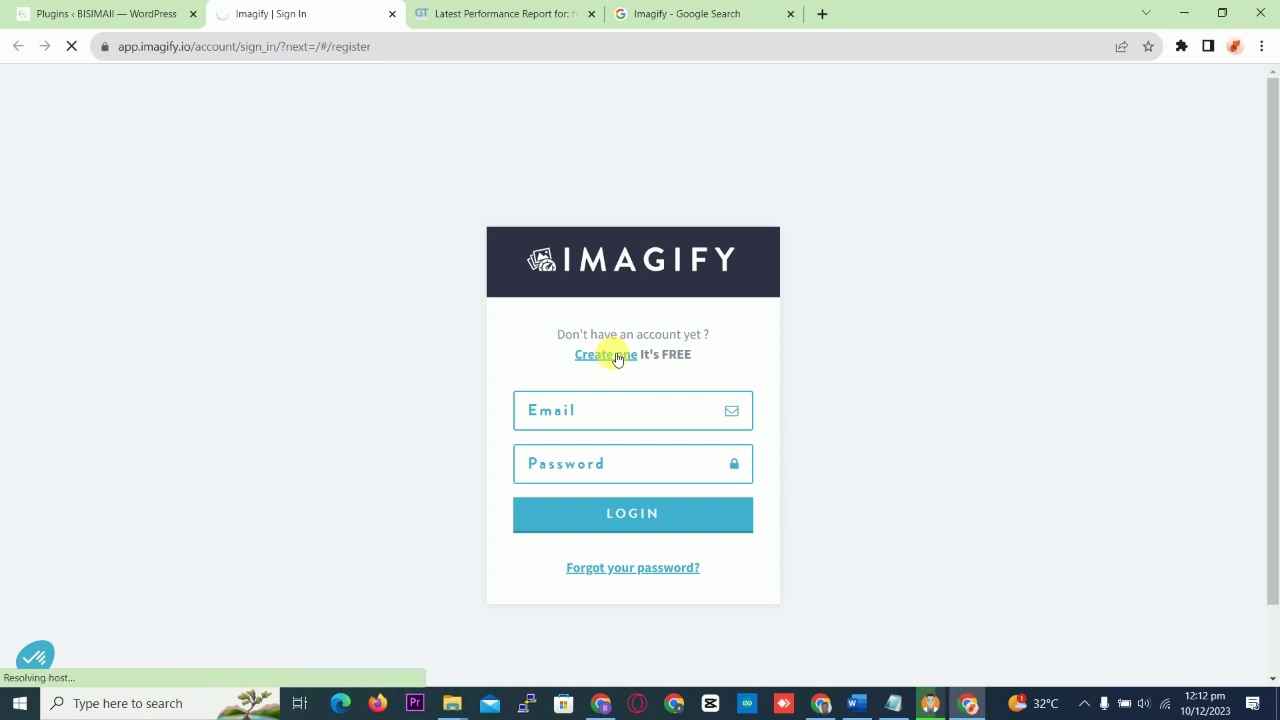
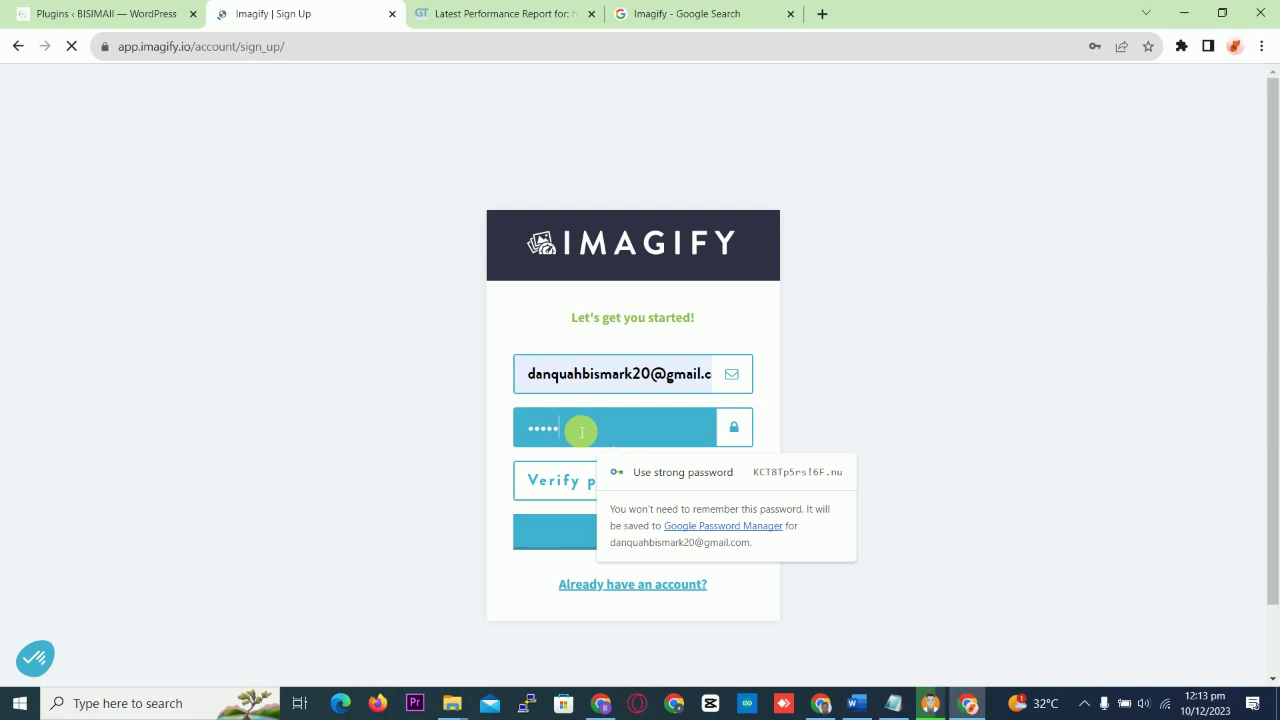
# Enter the account password, repeat it for verification and submit the Imagify sign-up form.
pyautogui.write('**')
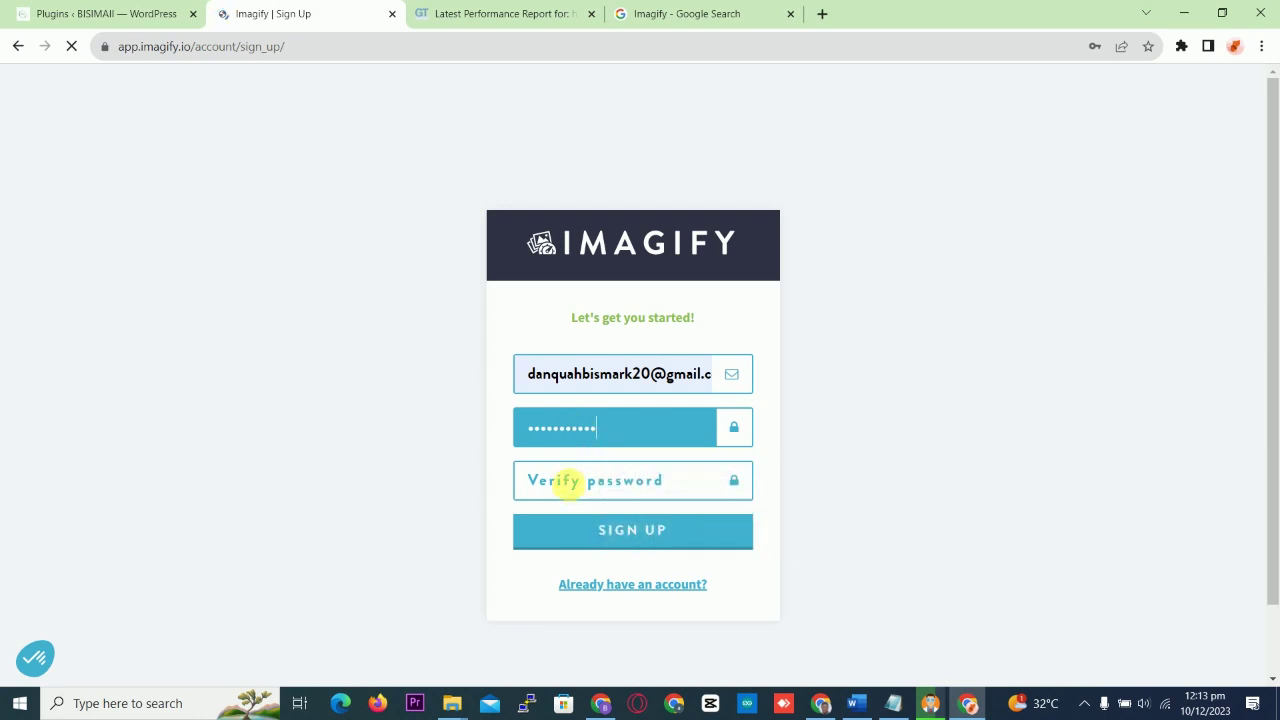
pyautogui.click(568, 484)
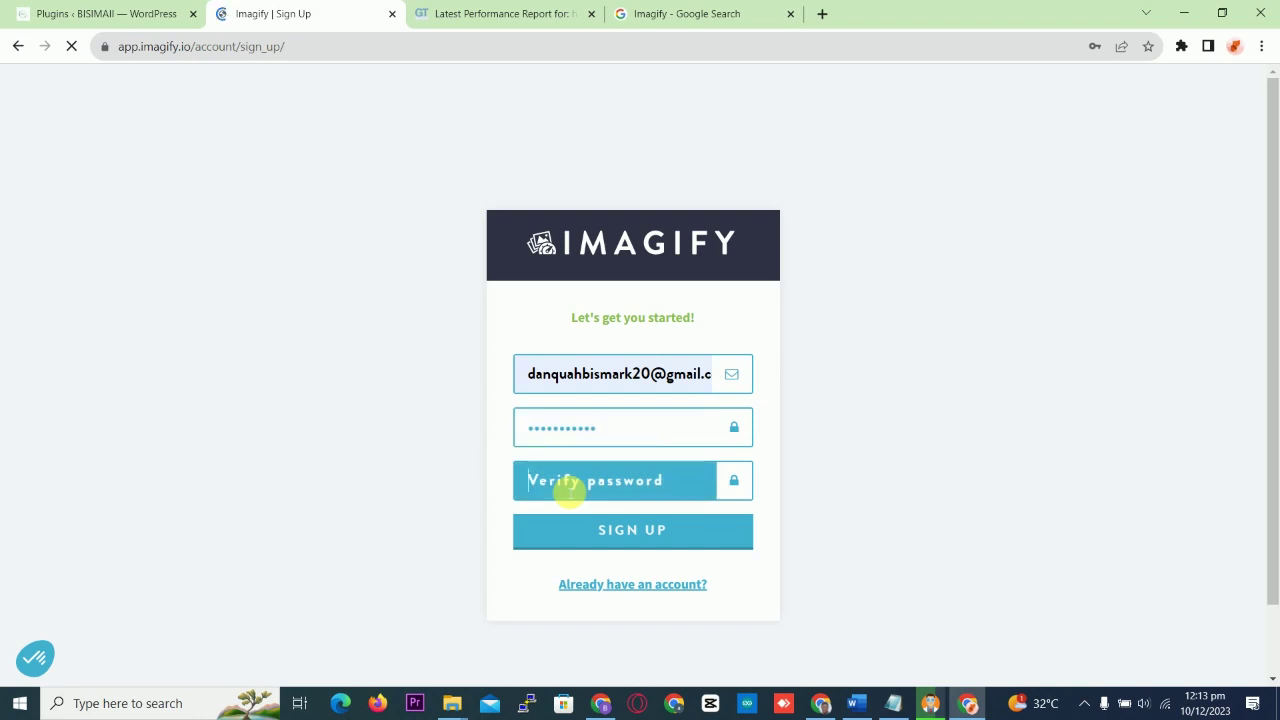
pyautogui.write('*')
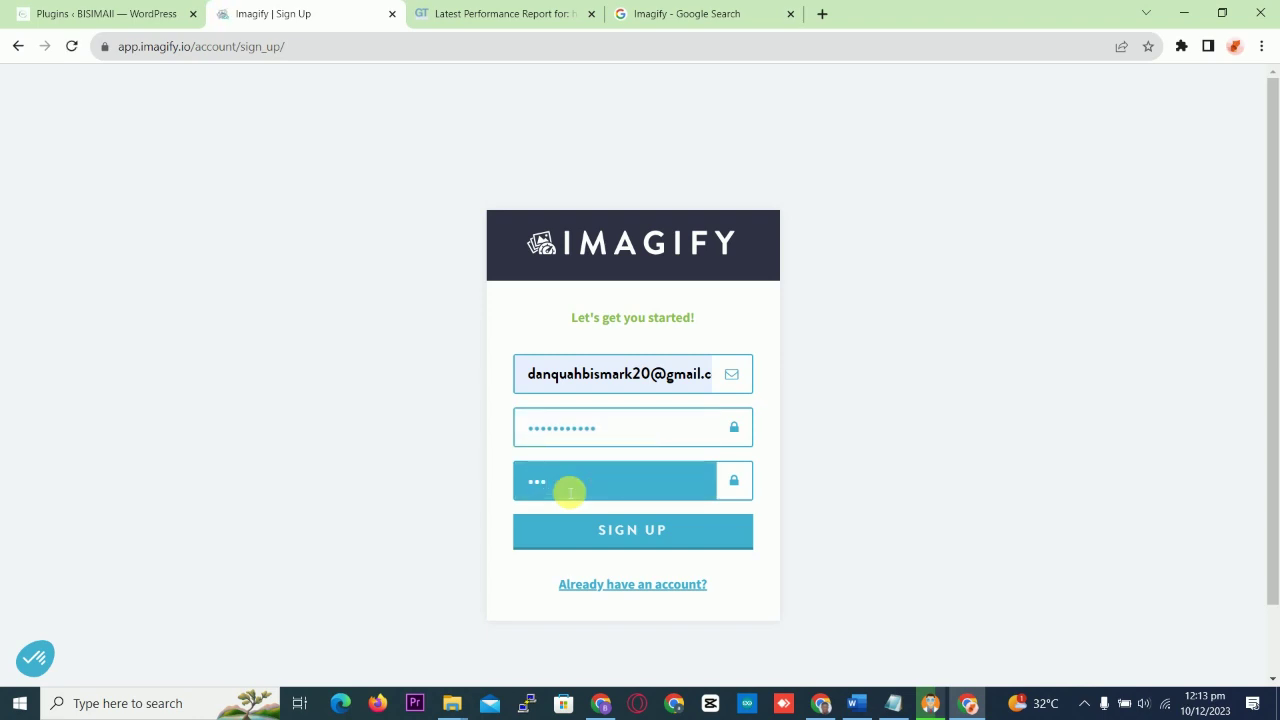
pyautogui.write('*****')
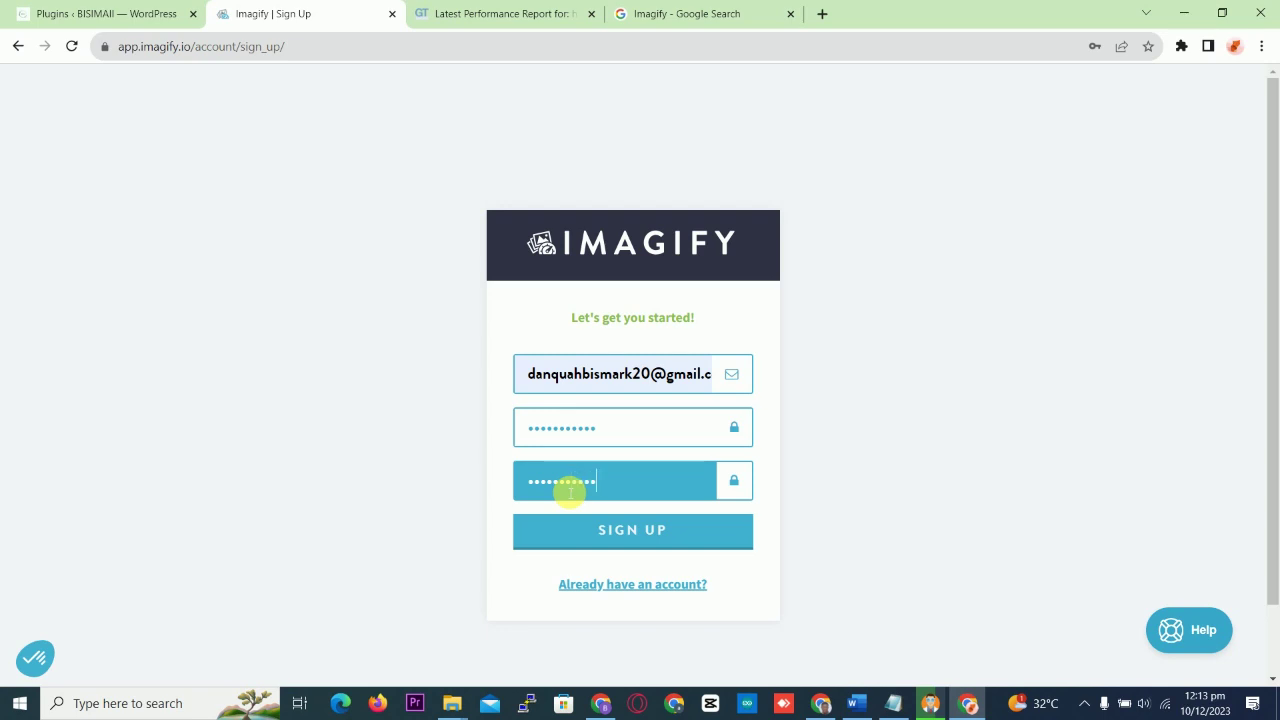
pyautogui.click(598, 533)
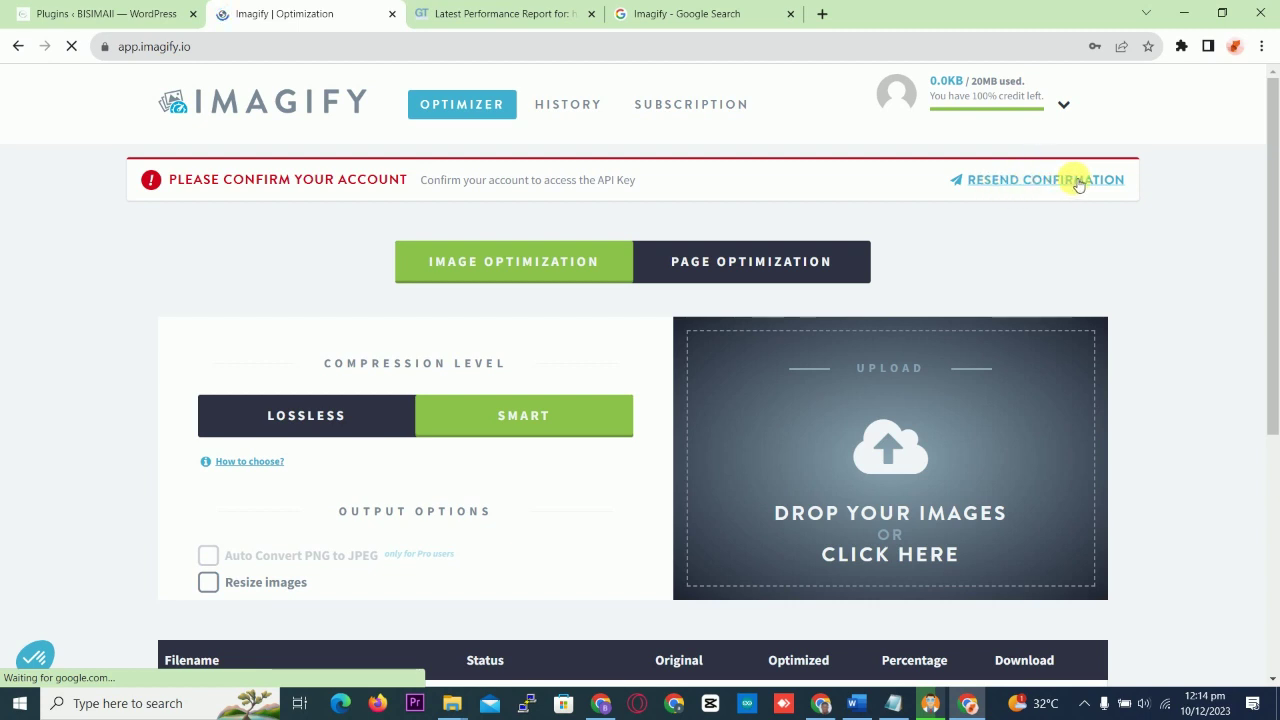
# Resend the Imagify account confirmation, open the Imagify welcome e-mail in Gmail in a new browser tab and follow its confirmation link.
pyautogui.click(1008, 183)
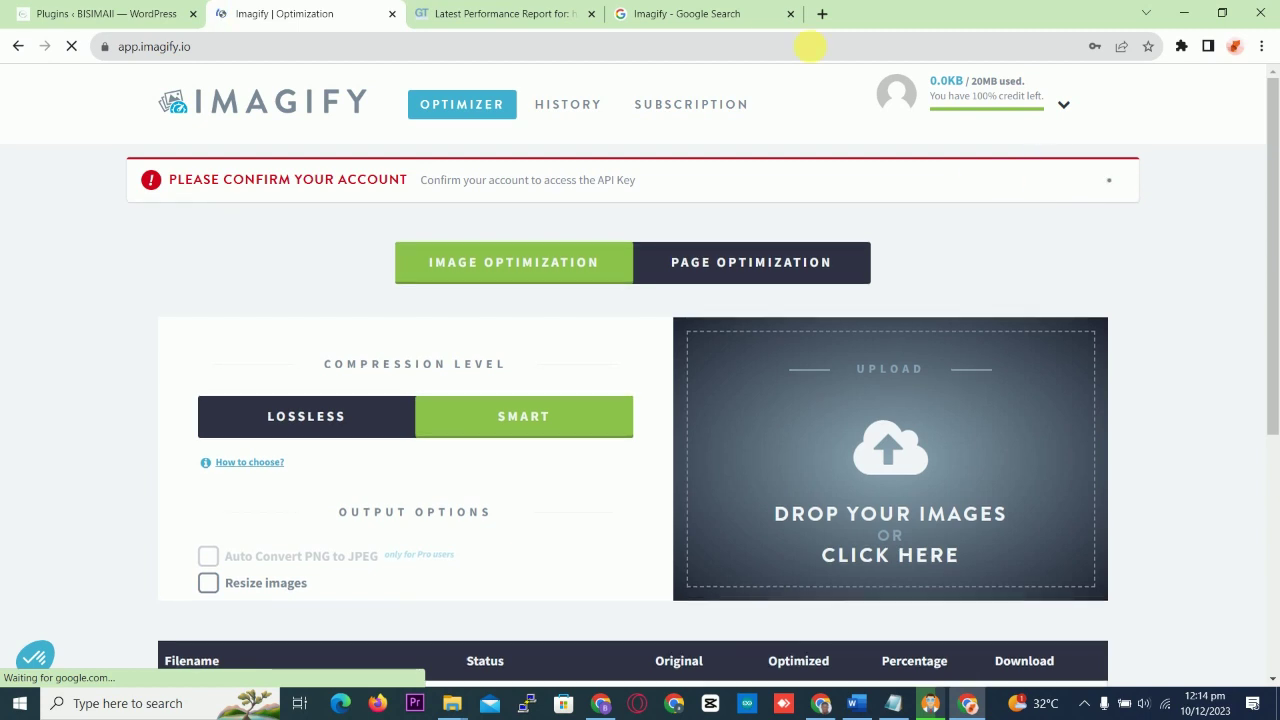
pyautogui.click(822, 12)
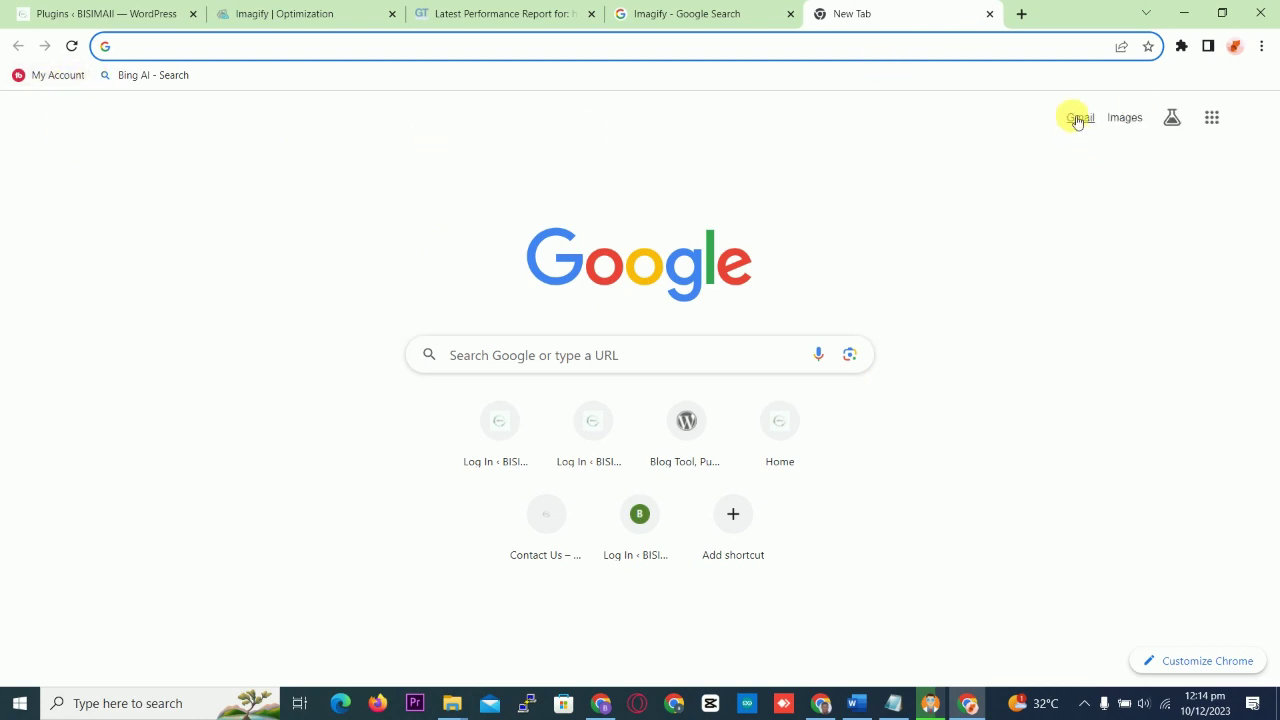
pyautogui.click(1081, 118)
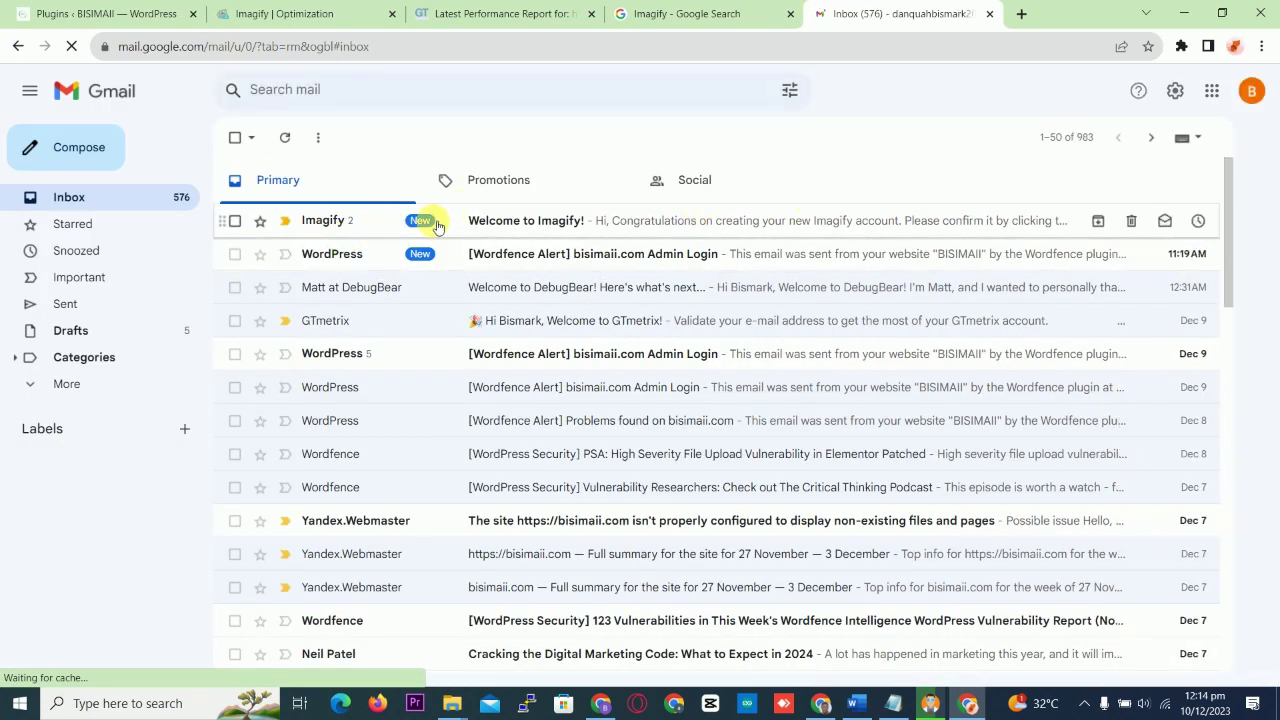
pyautogui.click(493, 223)
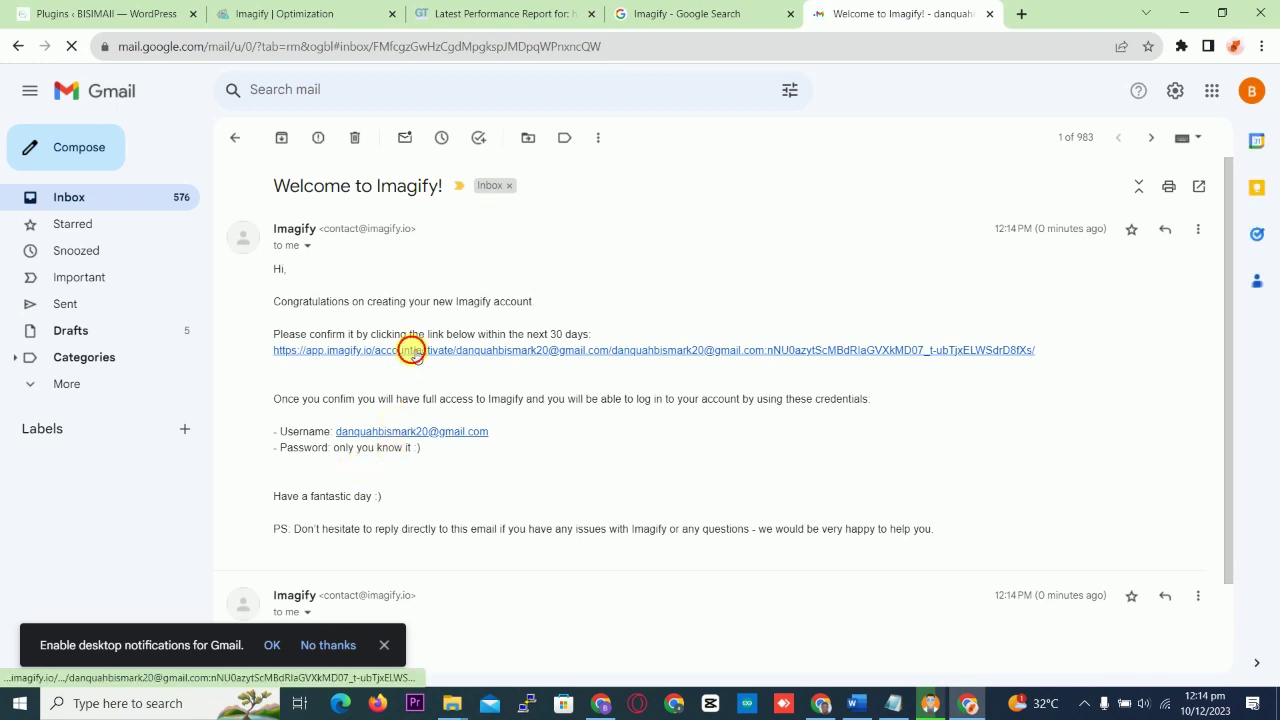
pyautogui.click(411, 352)
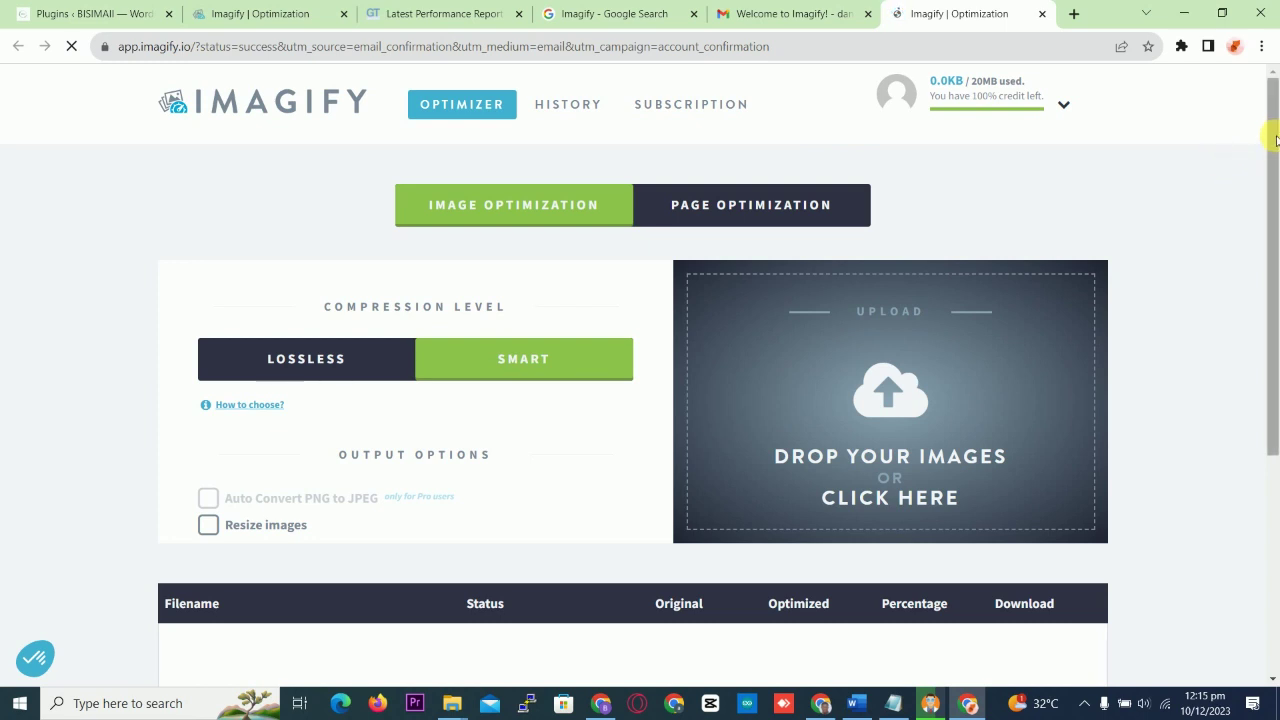
pyautogui.moveTo(1273, 171); pyautogui.dragTo(1275, 492)
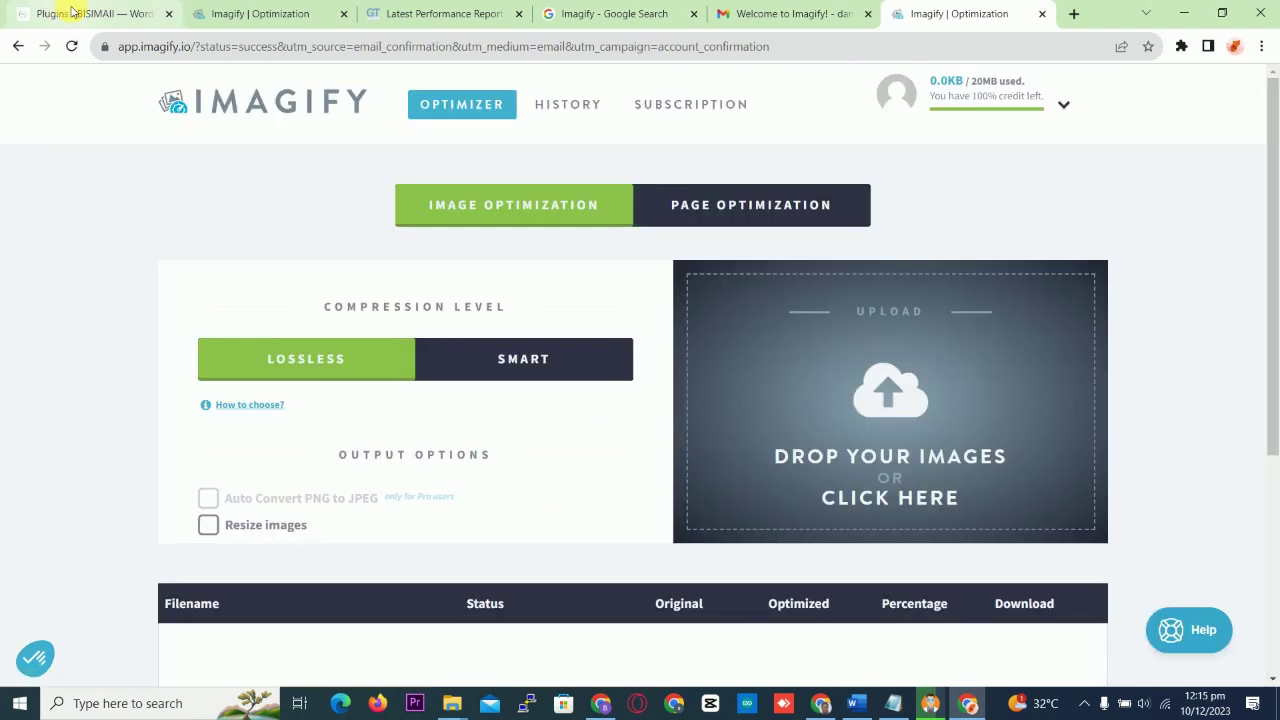
# Open the API integration page of the Imagify account and copy the access token.
pyautogui.click(95, 13)
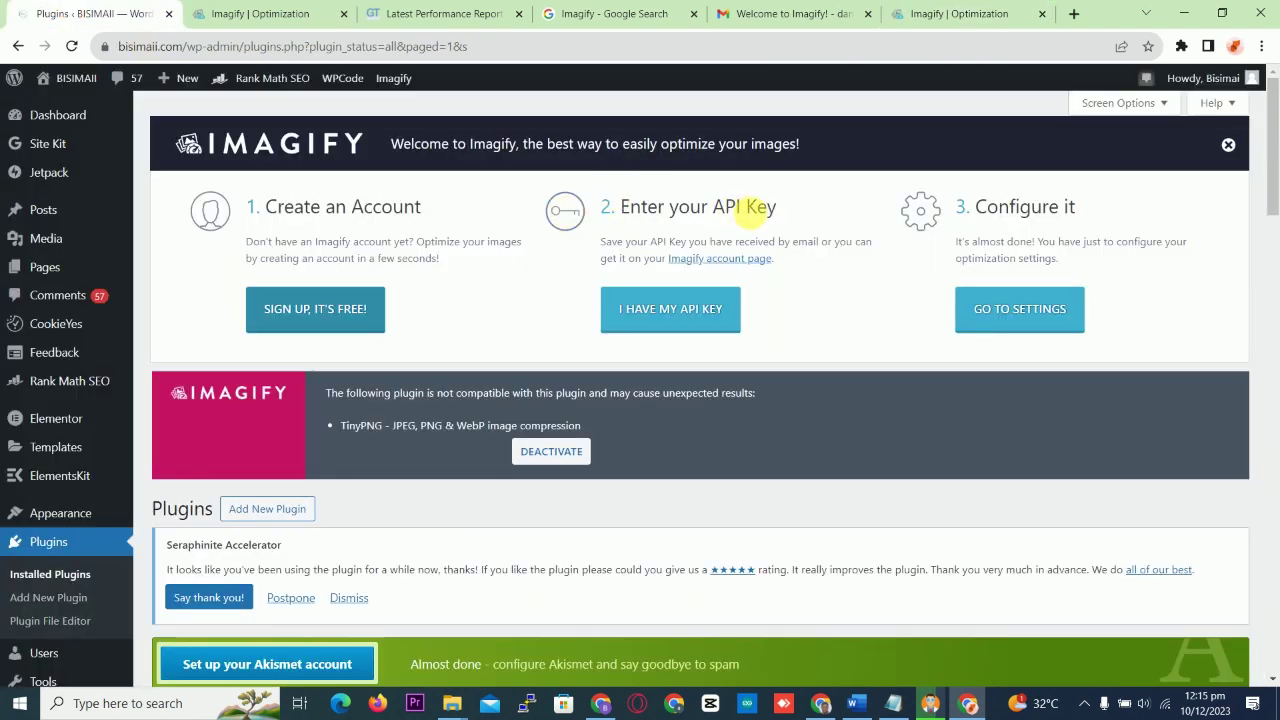
pyautogui.click(930, 7)
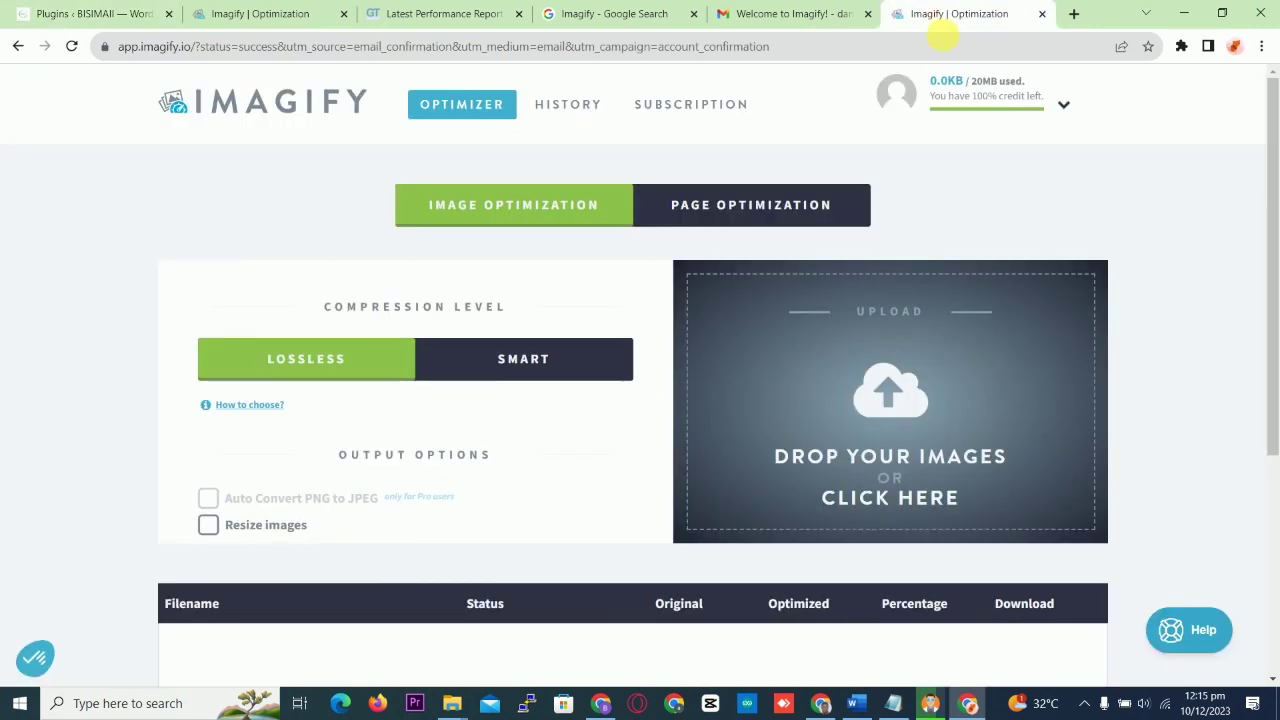
pyautogui.moveTo(838, 100)
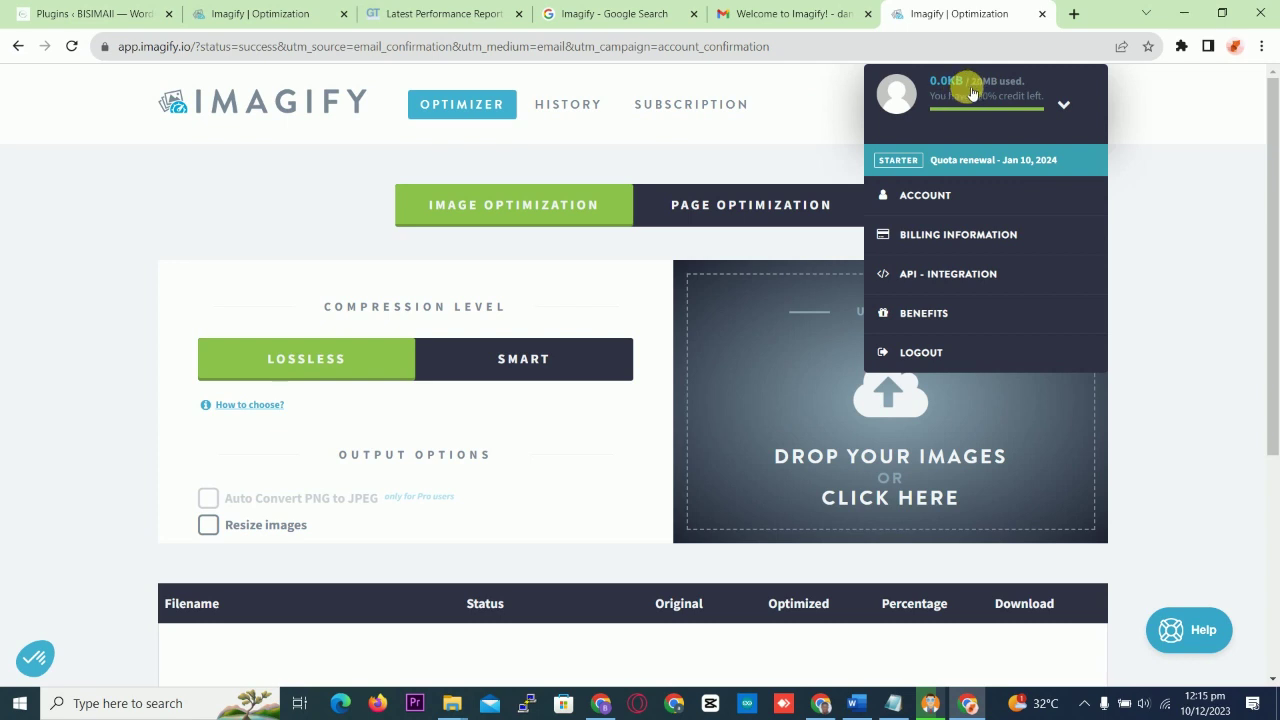
pyautogui.click(946, 276)
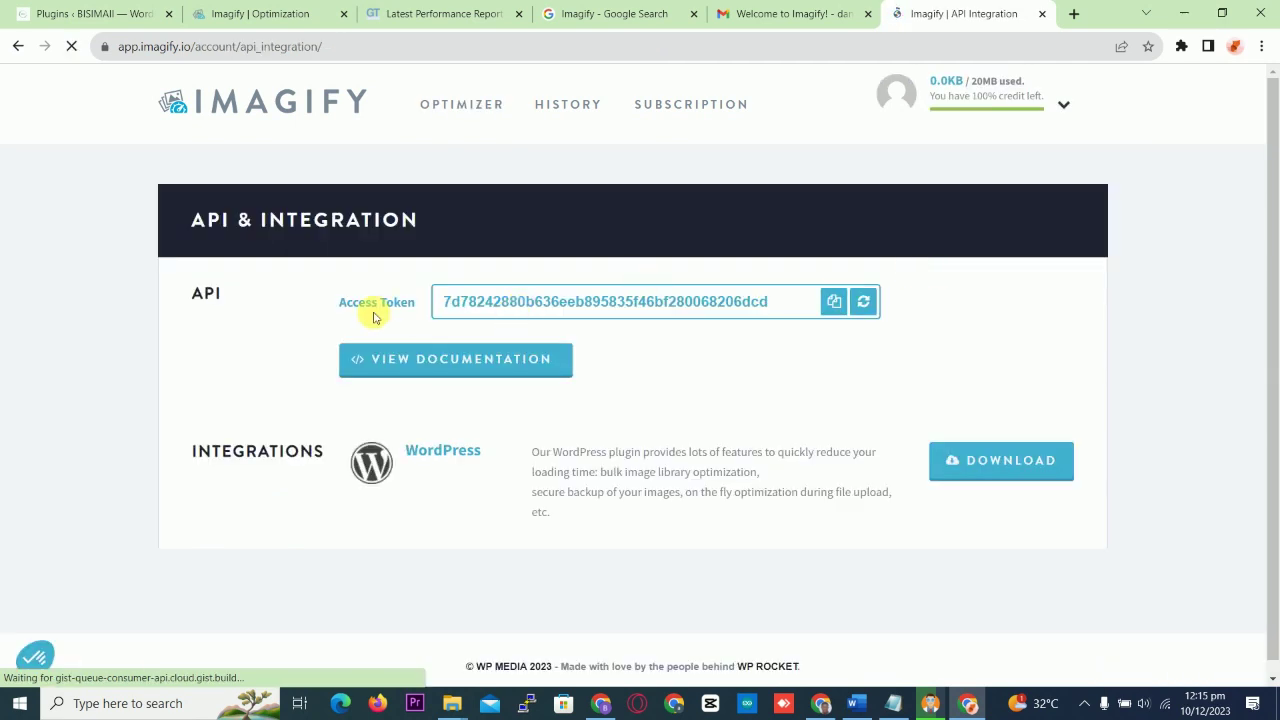
pyautogui.click(834, 302)
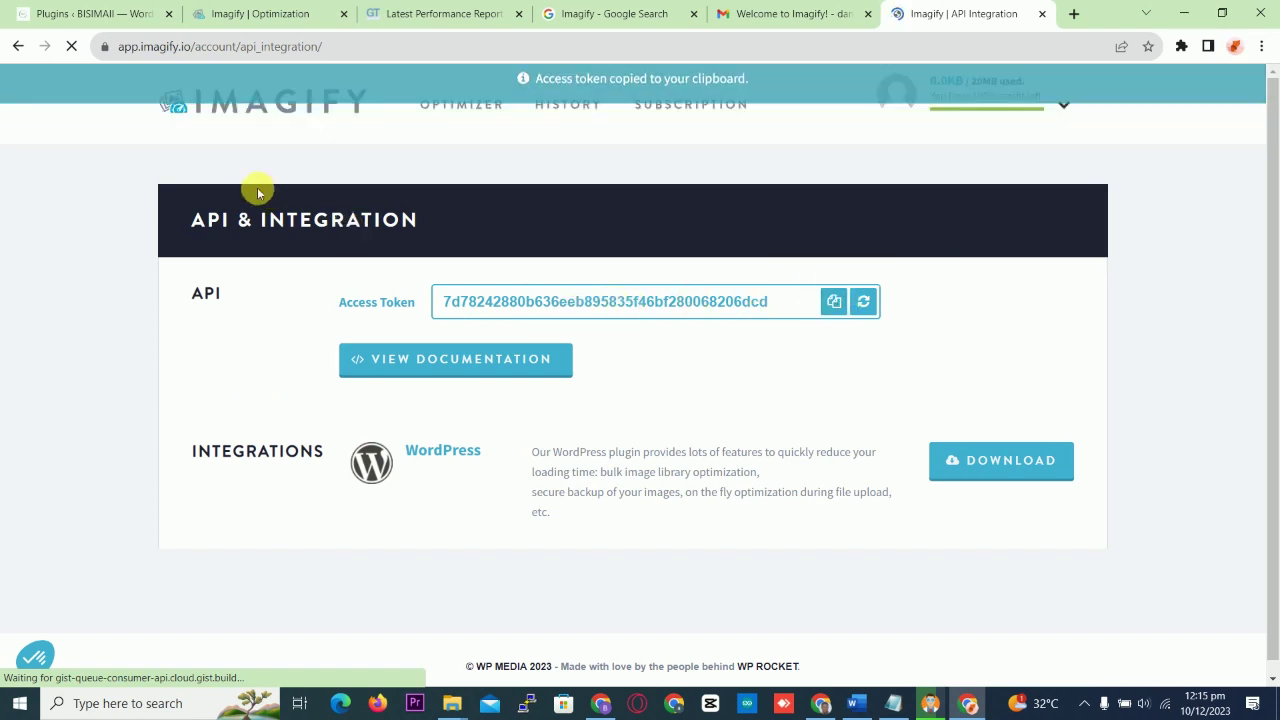
# Return to the WordPress plugins page, paste the API key into Imagify's connection dialog and connect the plugin to the account.
pyautogui.click(103, 10)
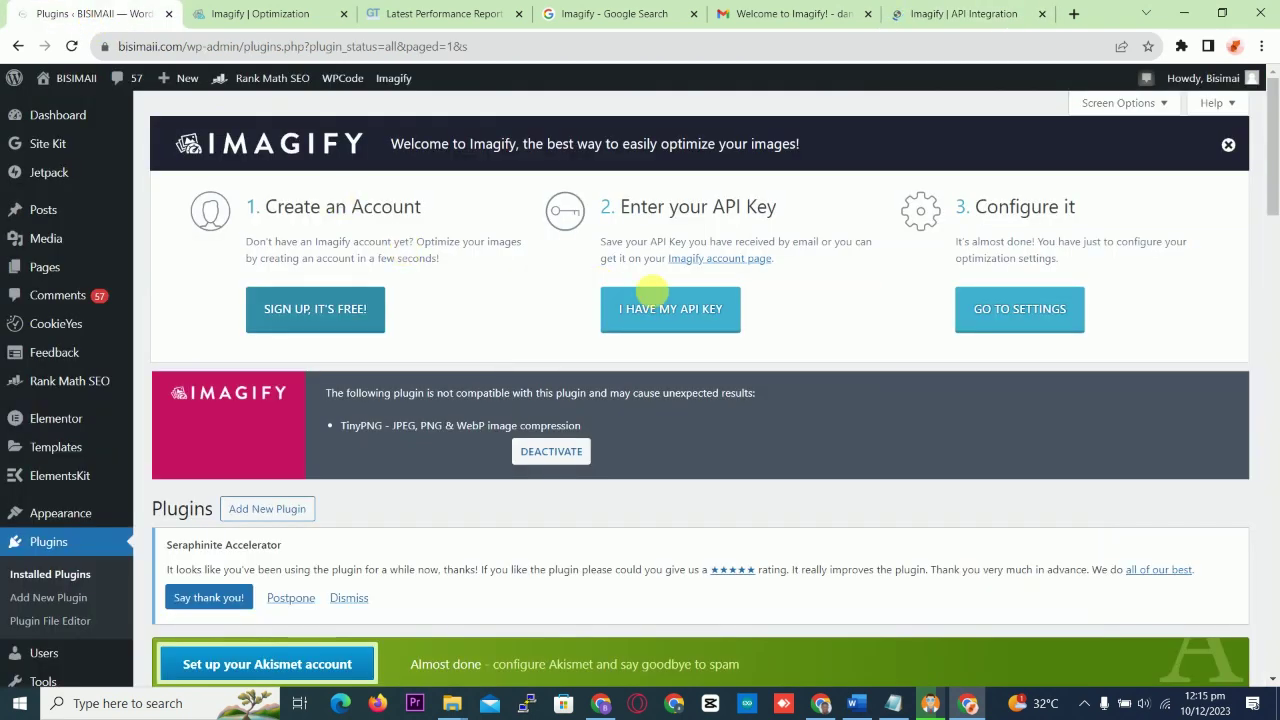
pyautogui.click(663, 304)
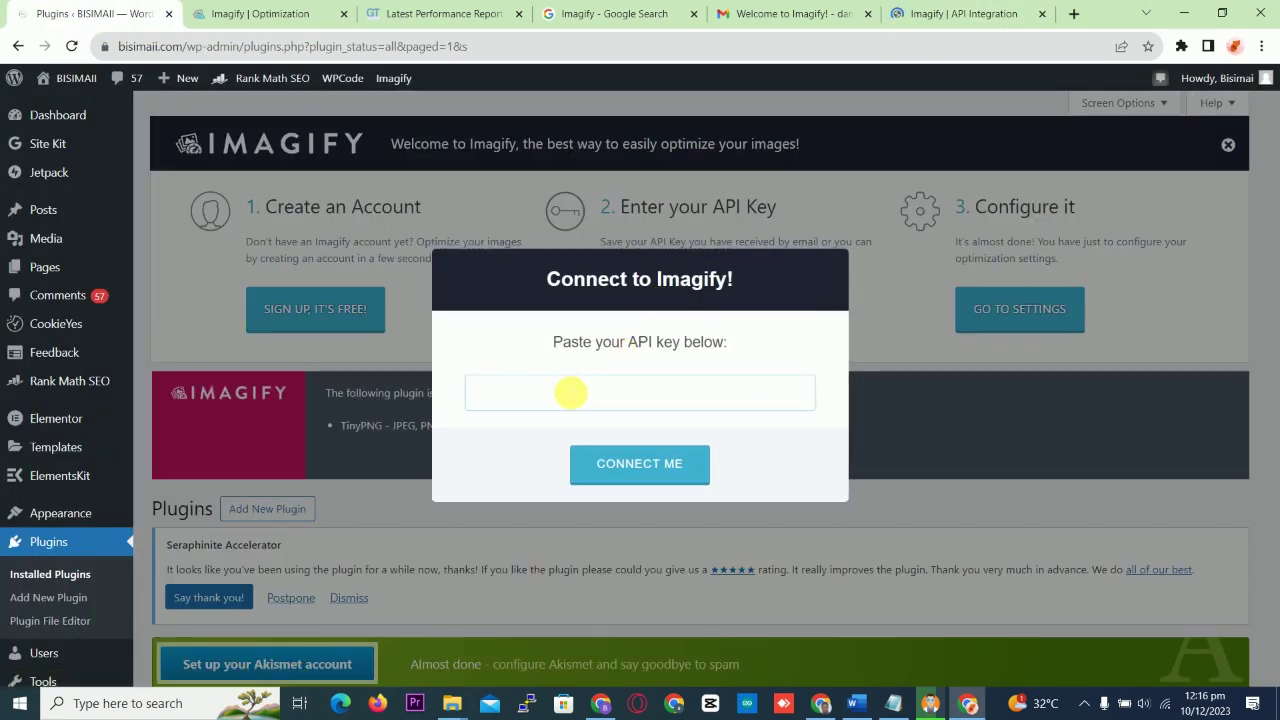
pyautogui.rightClick(567, 392)
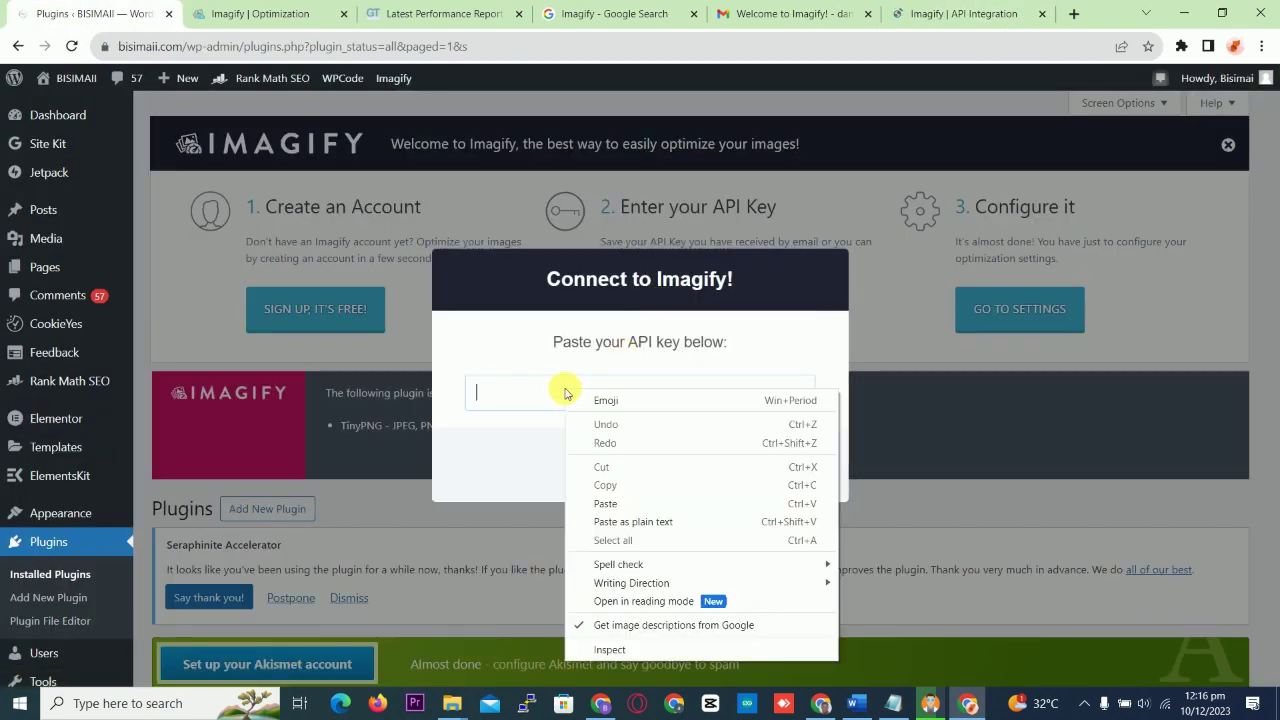
pyautogui.click(606, 504)
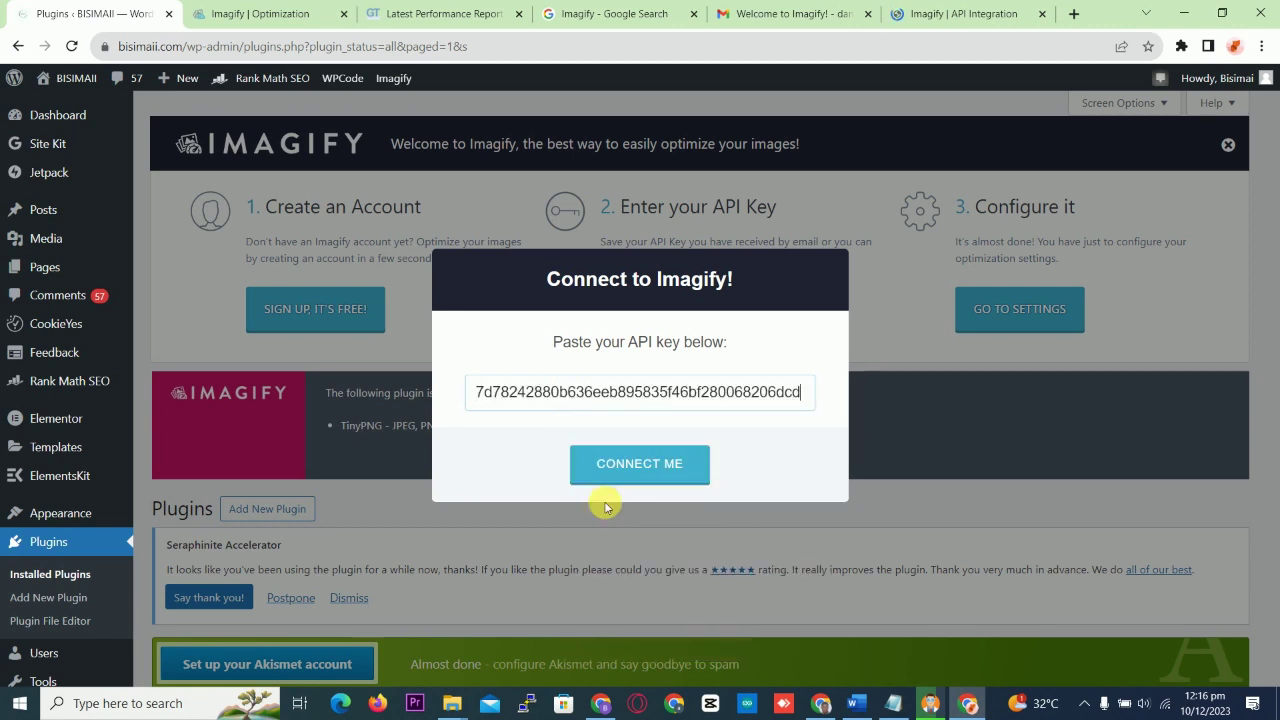
pyautogui.click(640, 463)
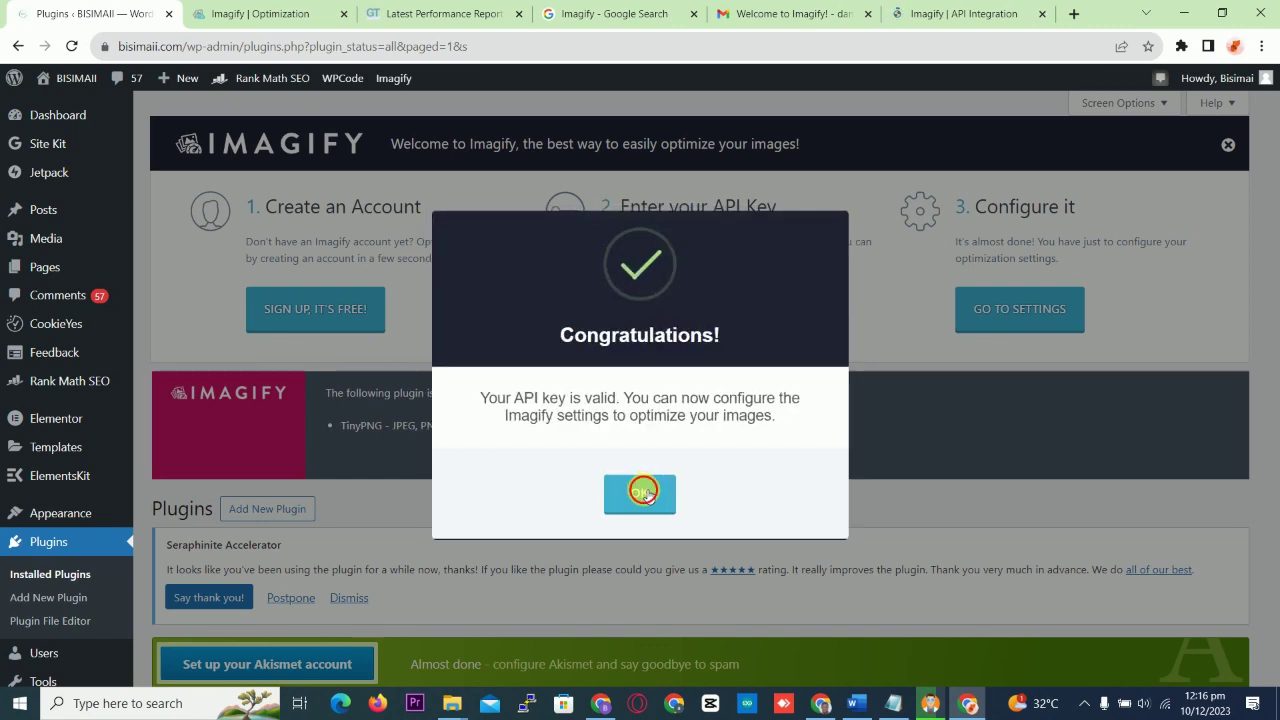
pyautogui.click(643, 492)
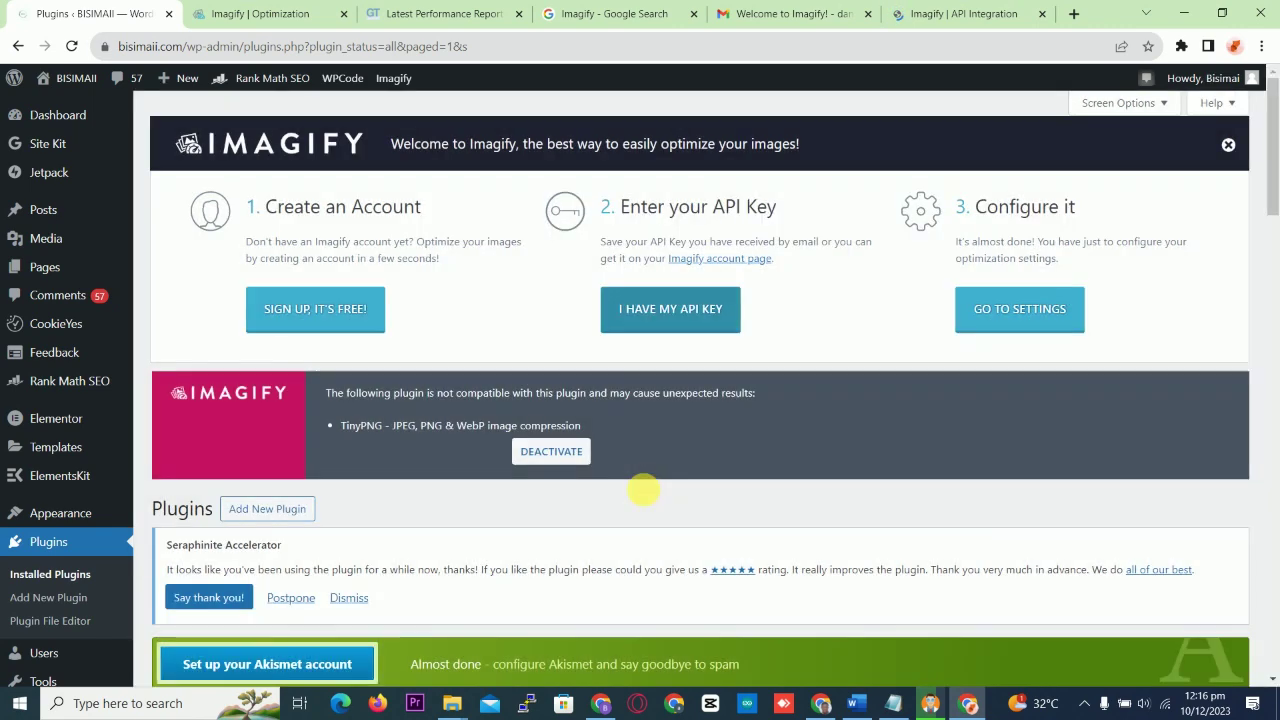
# Open the Imagify settings from the welcome notice and disable the backup of original images, accepting the warning.
pyautogui.click(990, 313)
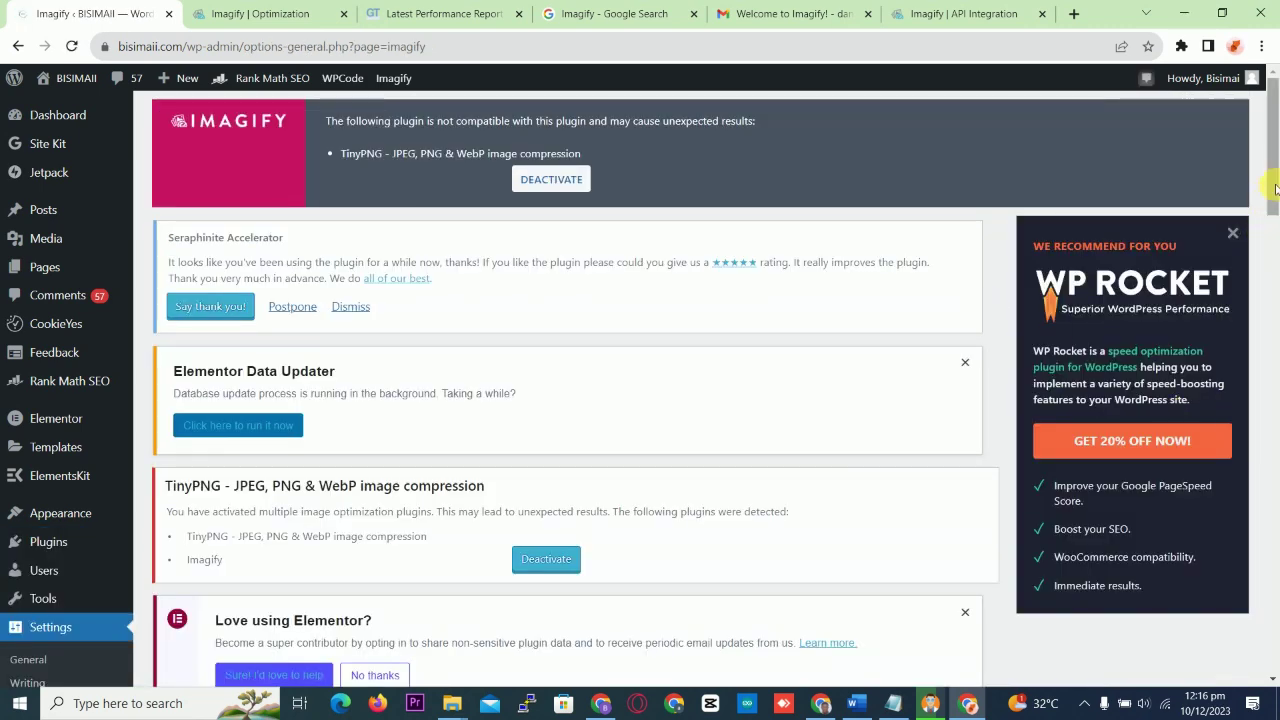
pyautogui.moveTo(1275, 190); pyautogui.dragTo(1275, 311)
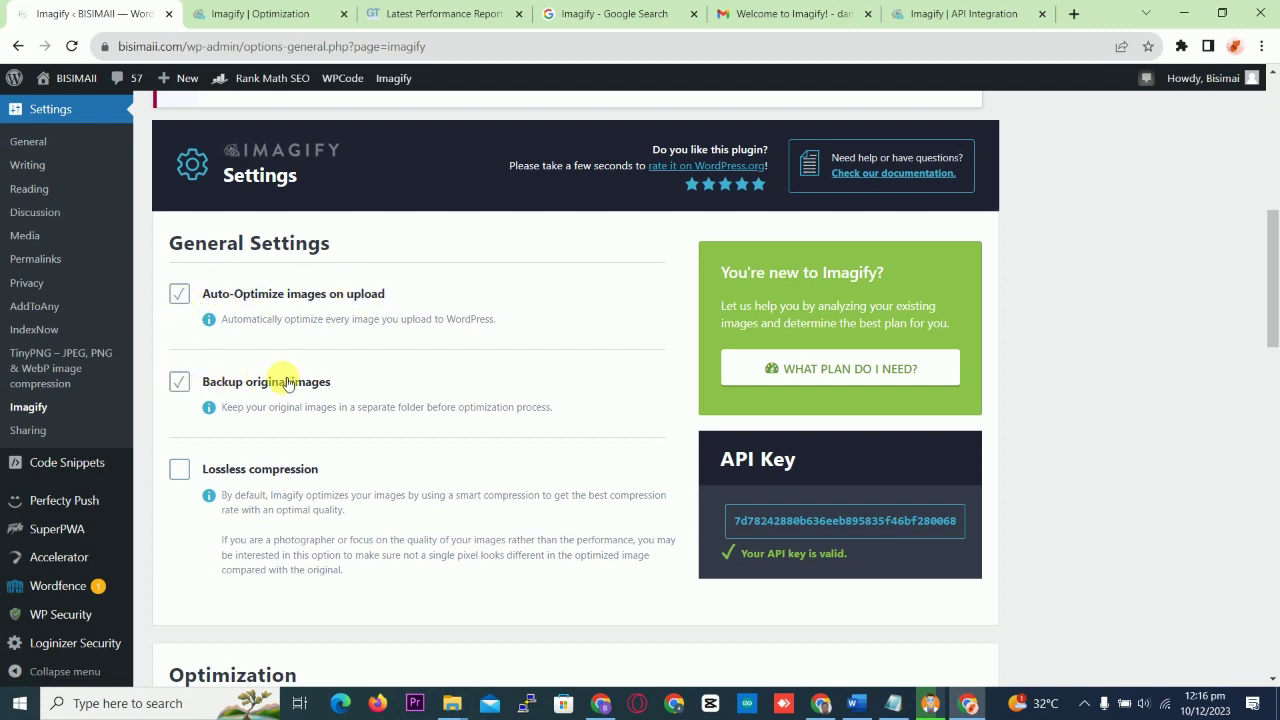
pyautogui.click(181, 385)
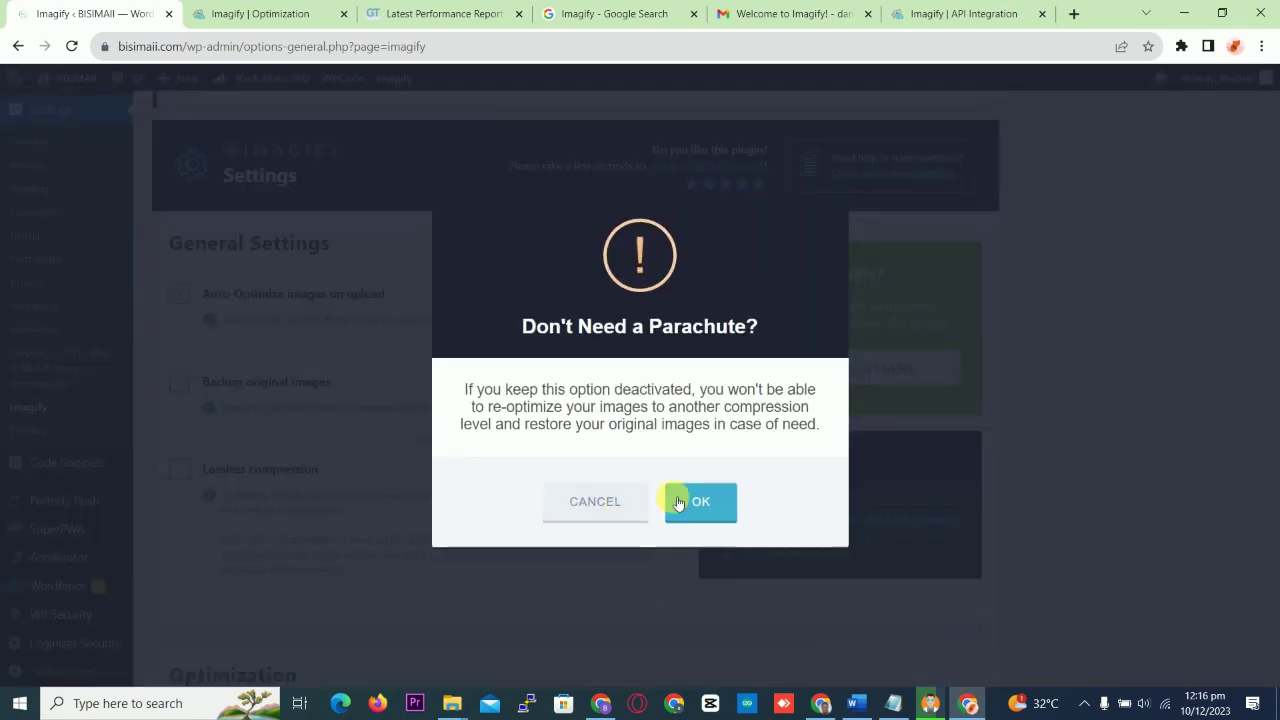
pyautogui.click(709, 500)
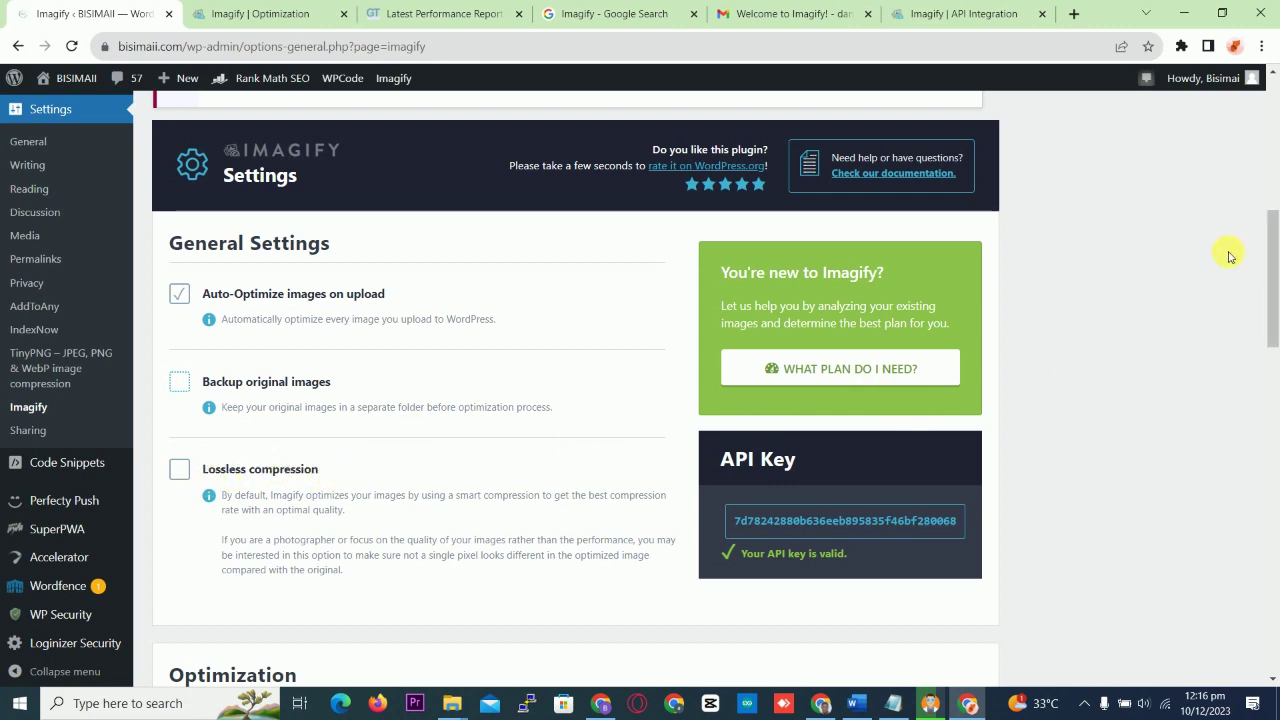
# Set the maximum width for resizing larger images to 2048 pixels, save the Imagify settings and go to the bulk optimizer.
pyautogui.moveTo(1273, 249); pyautogui.dragTo(1271, 387)
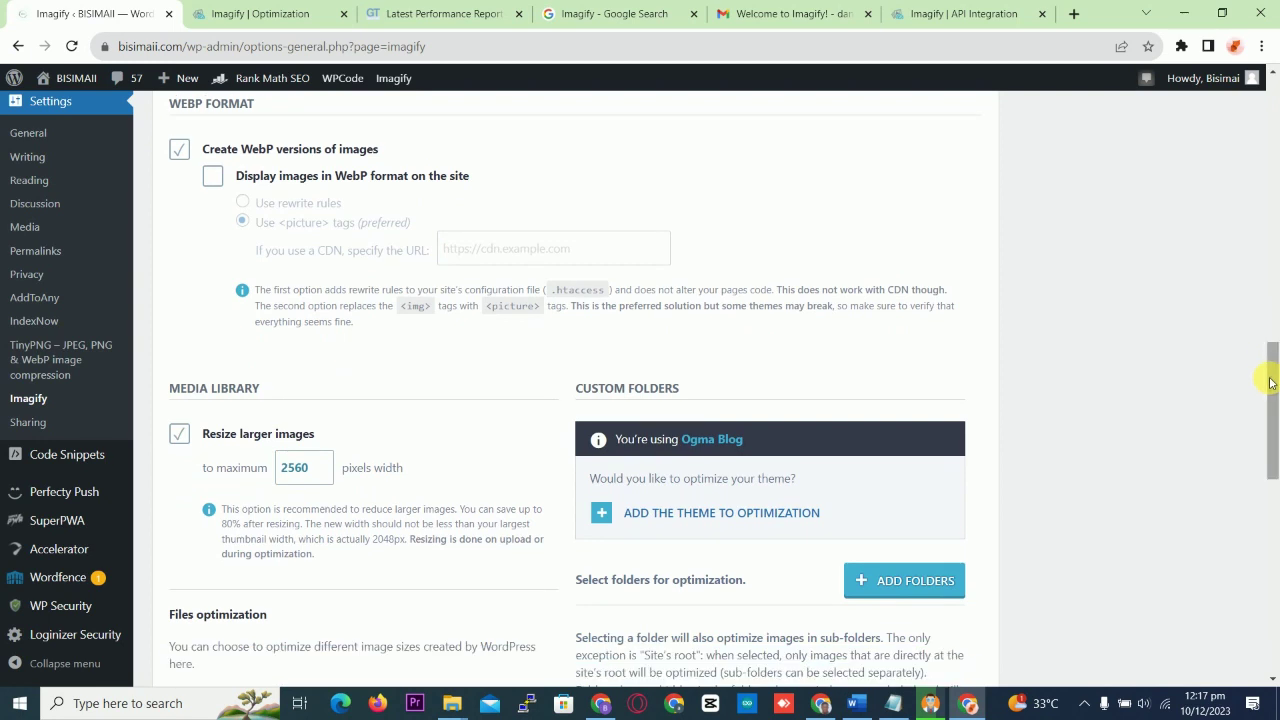
pyautogui.click(312, 468)
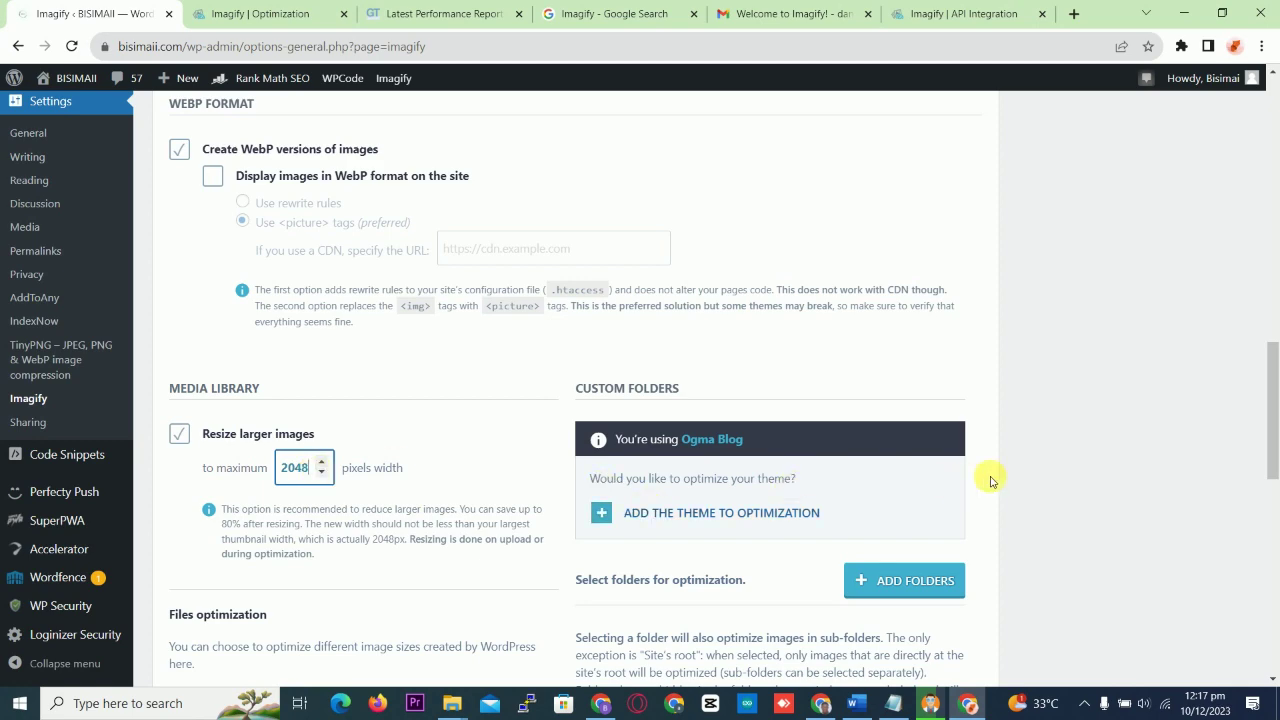
pyautogui.moveTo(1274, 362); pyautogui.dragTo(1276, 563)
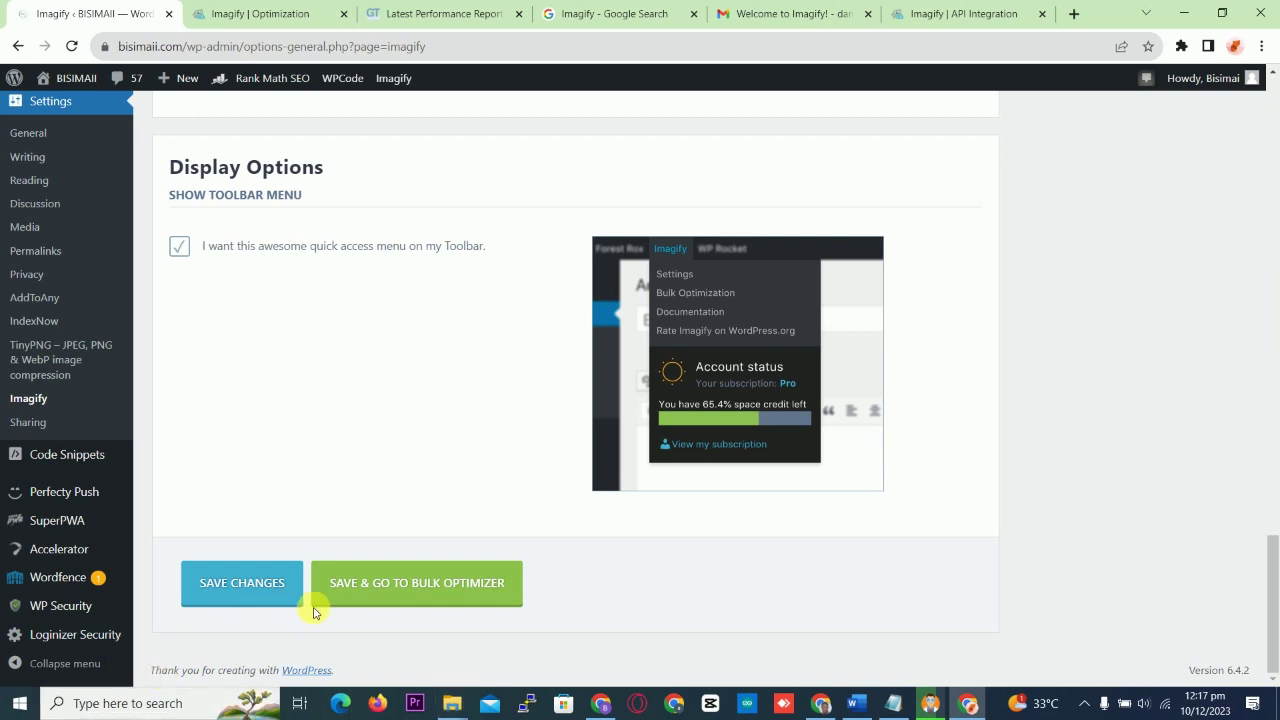
pyautogui.click(441, 587)
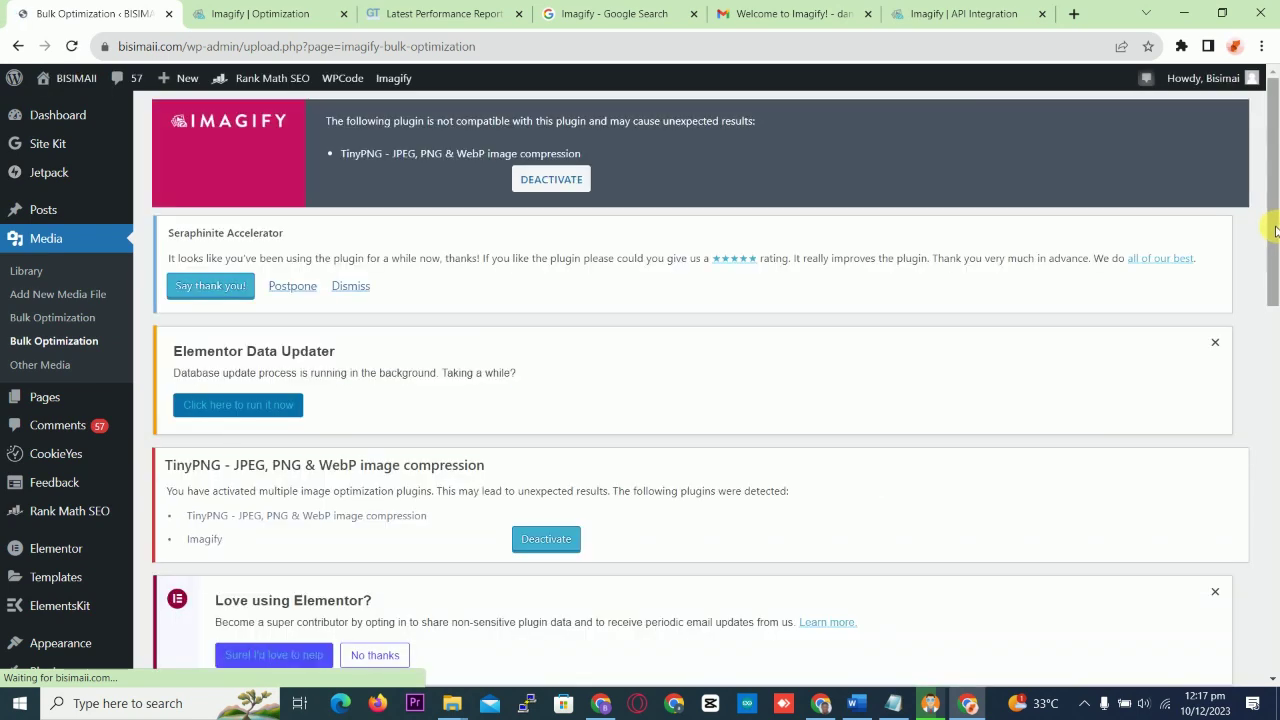
# Start Imagify's bulk optimization with the media library selected and check the compression levels offered, leaving the level as it is.
pyautogui.moveTo(1275, 233); pyautogui.dragTo(1275, 511)
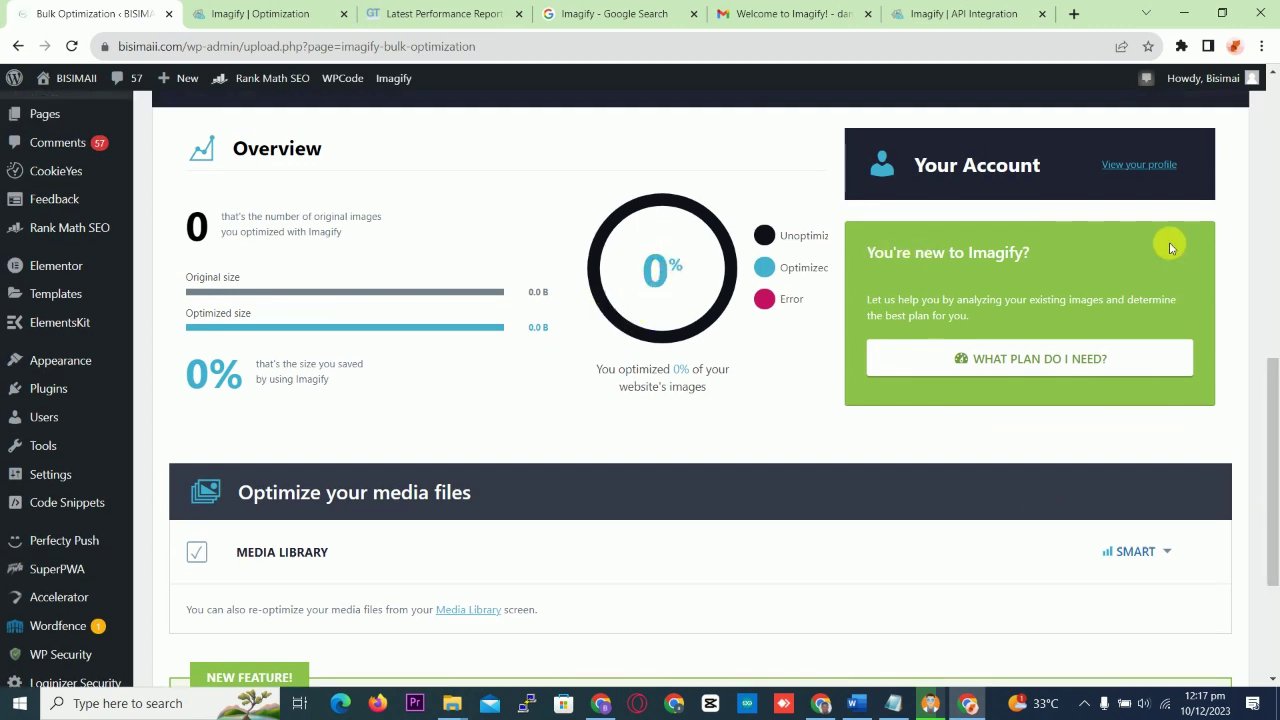
pyautogui.moveTo(1275, 372); pyautogui.dragTo(1270, 427)
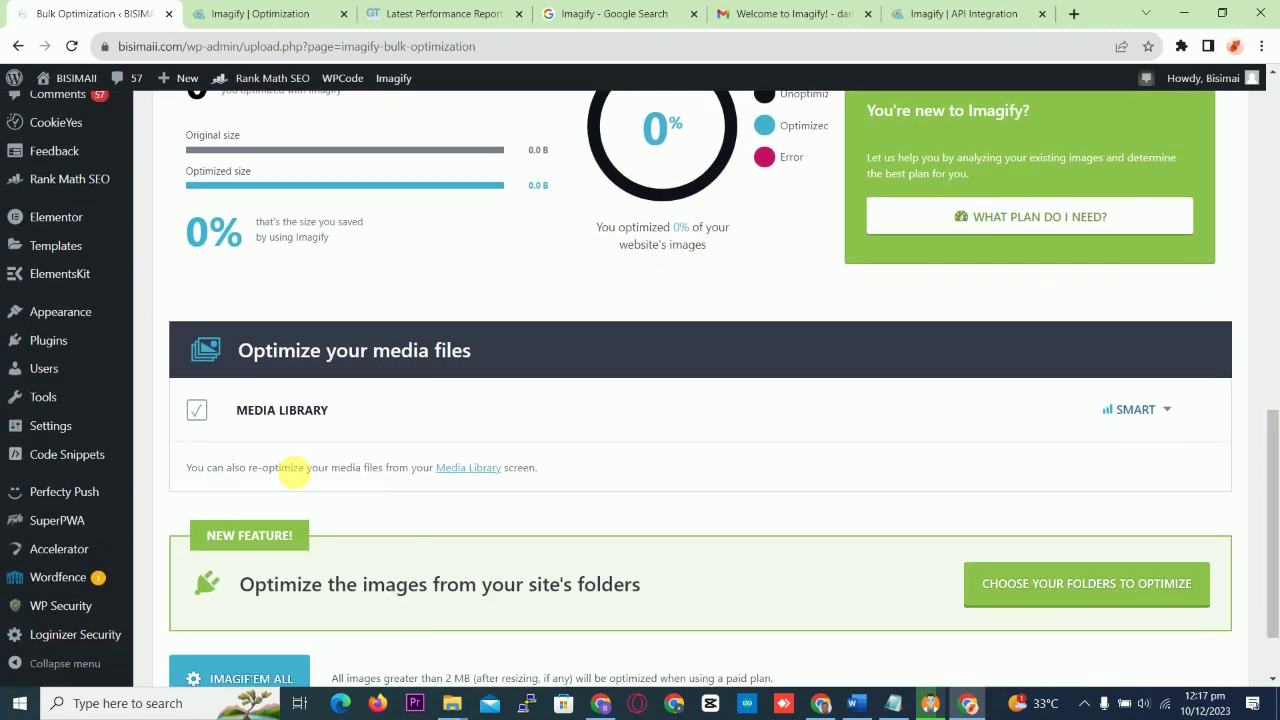
pyautogui.click(199, 416)
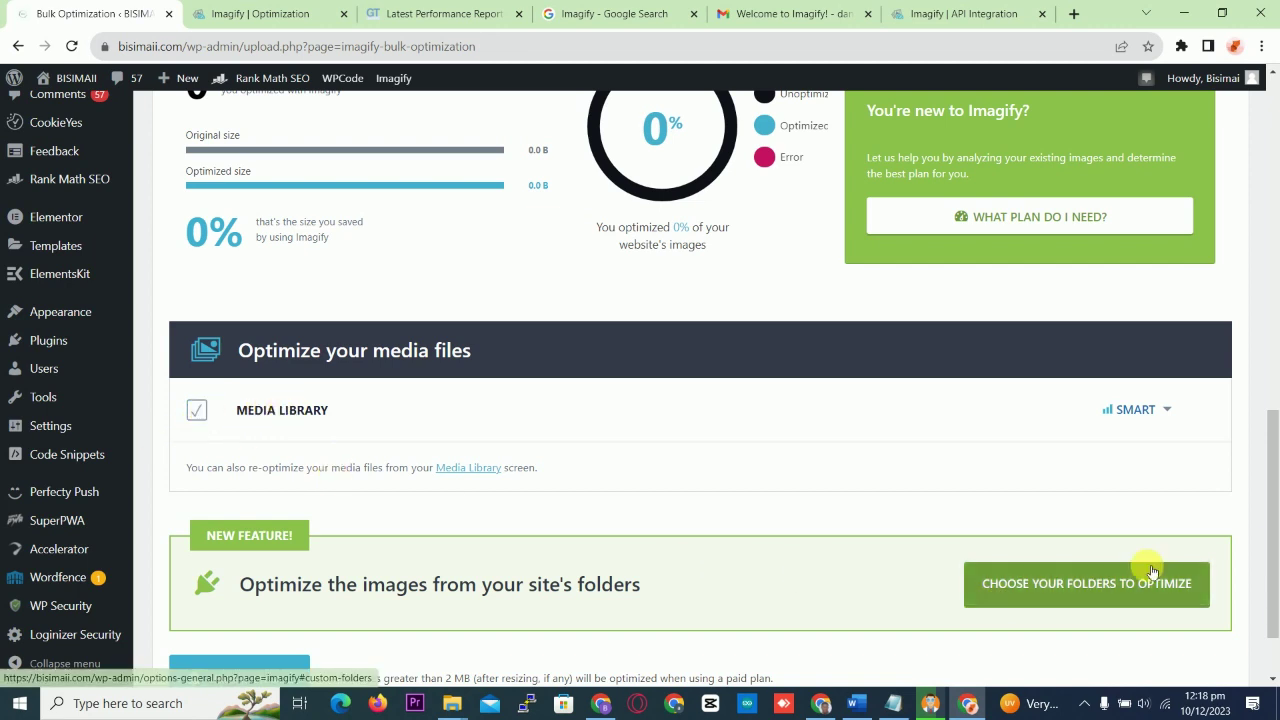
pyautogui.moveTo(1272, 482); pyautogui.dragTo(1270, 604)
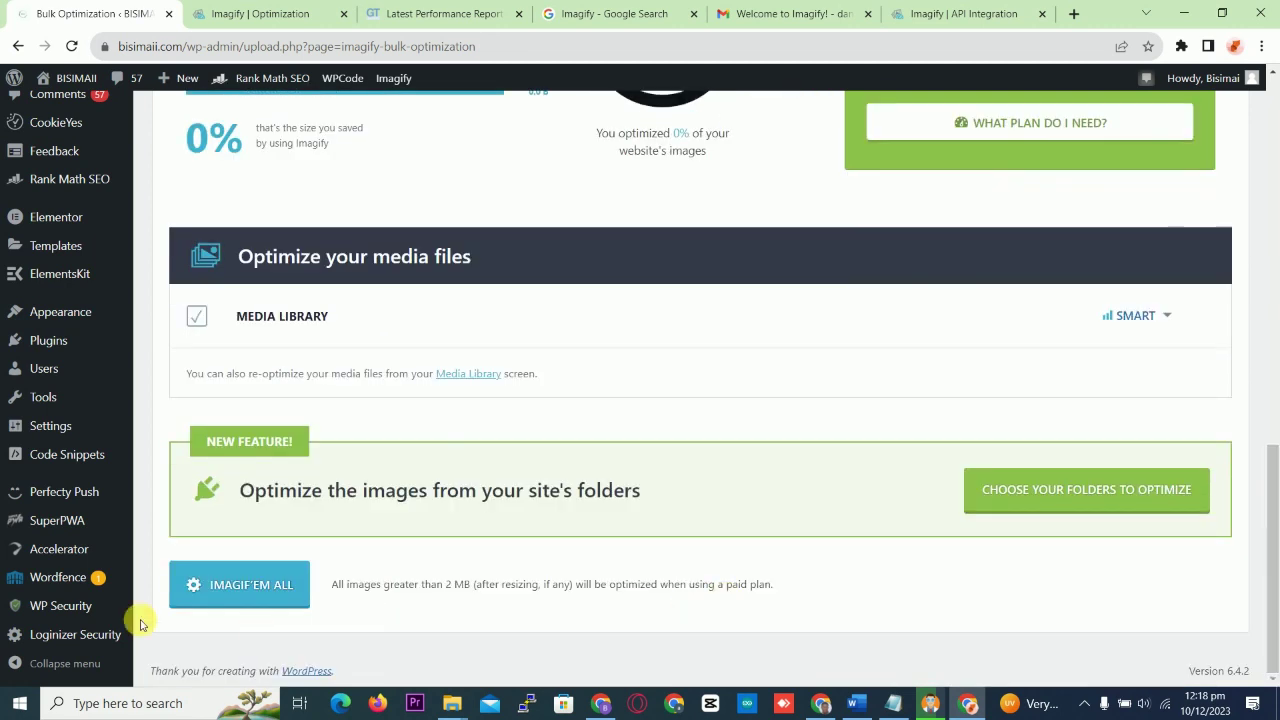
pyautogui.click(276, 587)
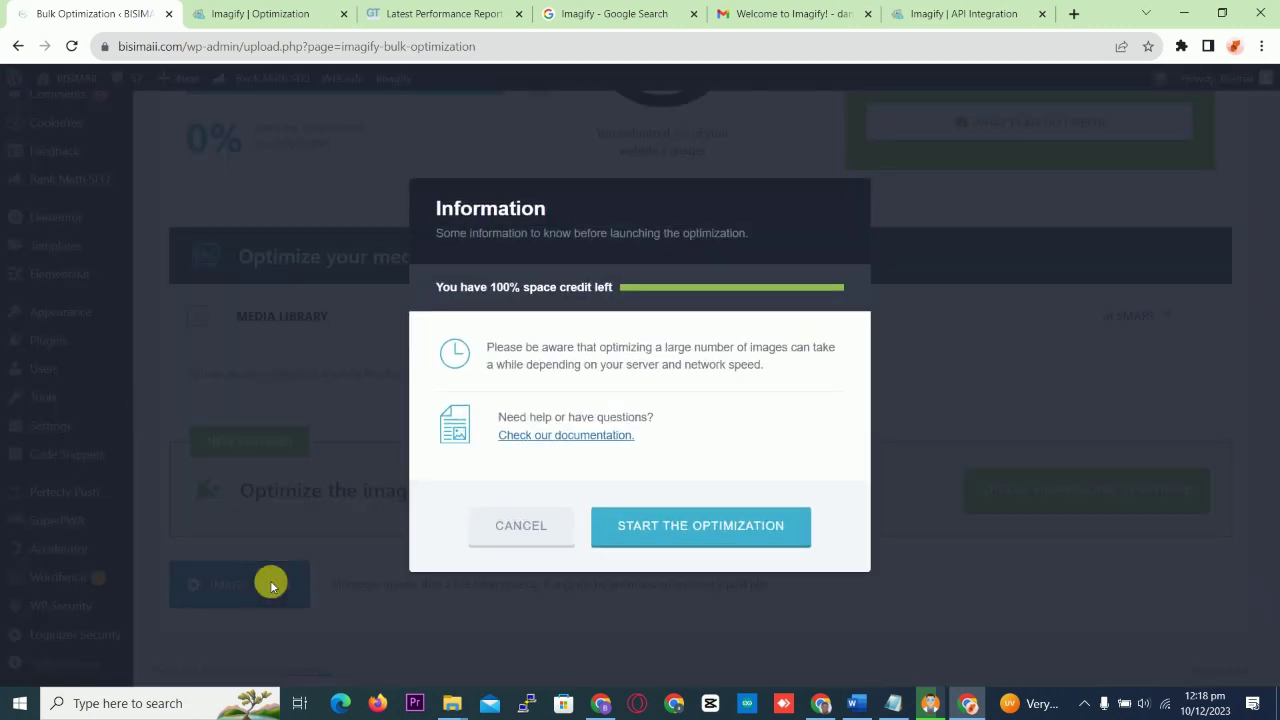
pyautogui.click(685, 523)
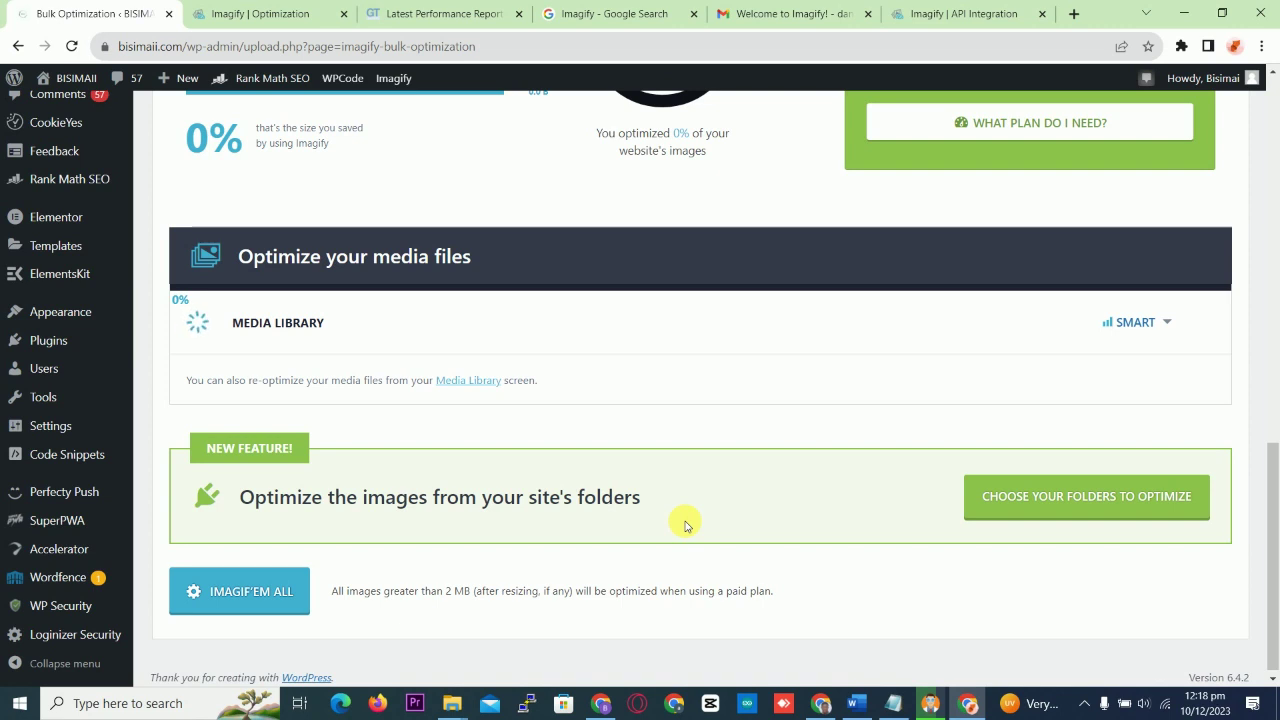
pyautogui.click(1166, 322)
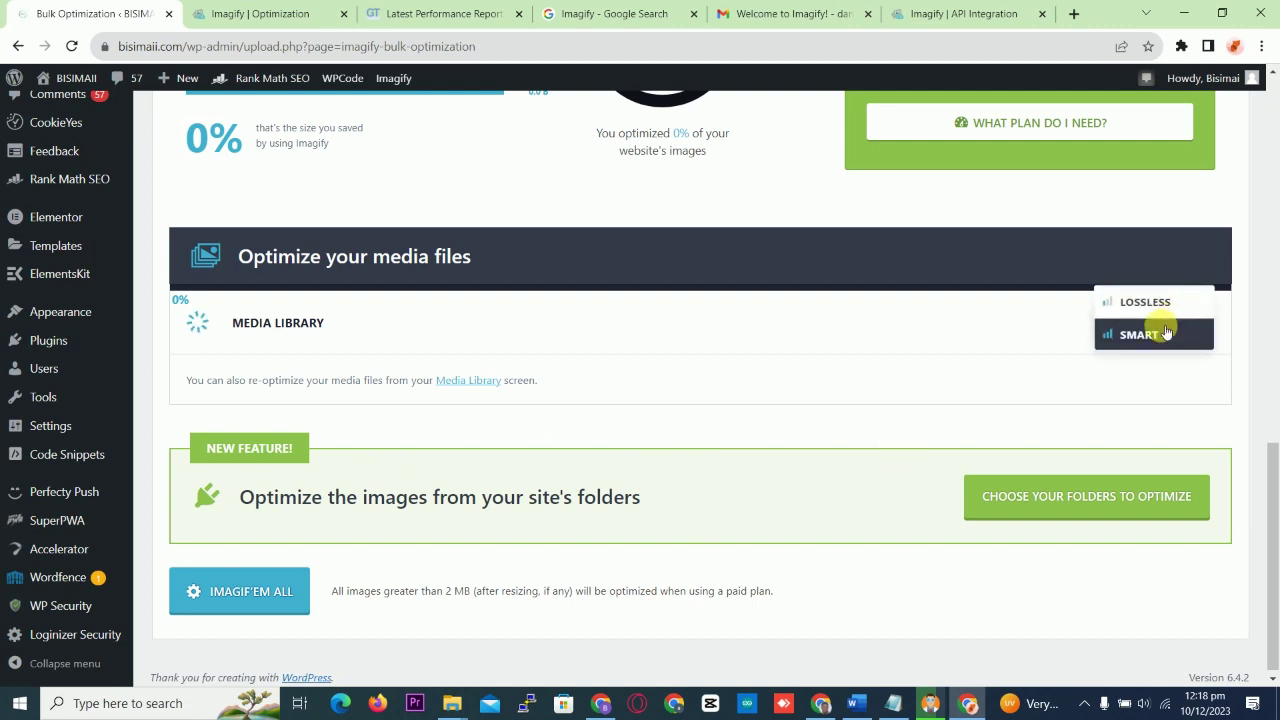
pyautogui.click(1011, 343)
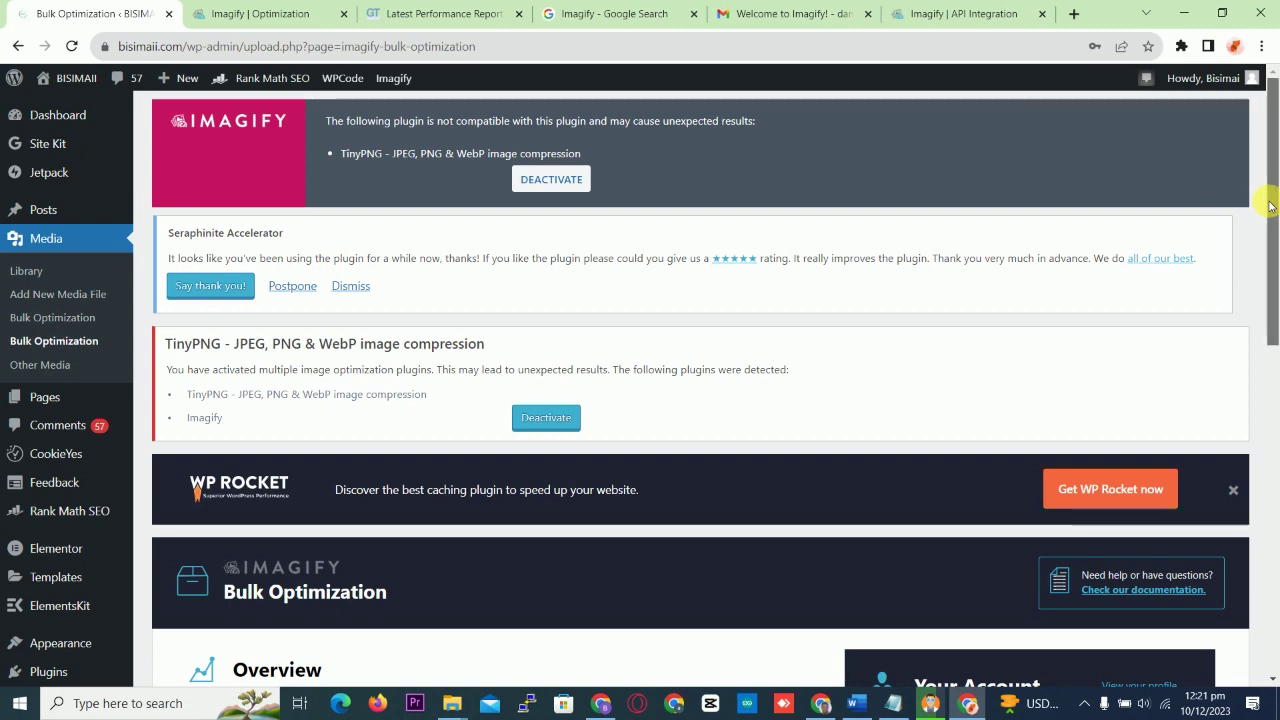
# Review the Imagify bulk optimization page and return to the WordPress dashboard.
pyautogui.moveTo(1268, 200); pyautogui.dragTo(1276, 591)
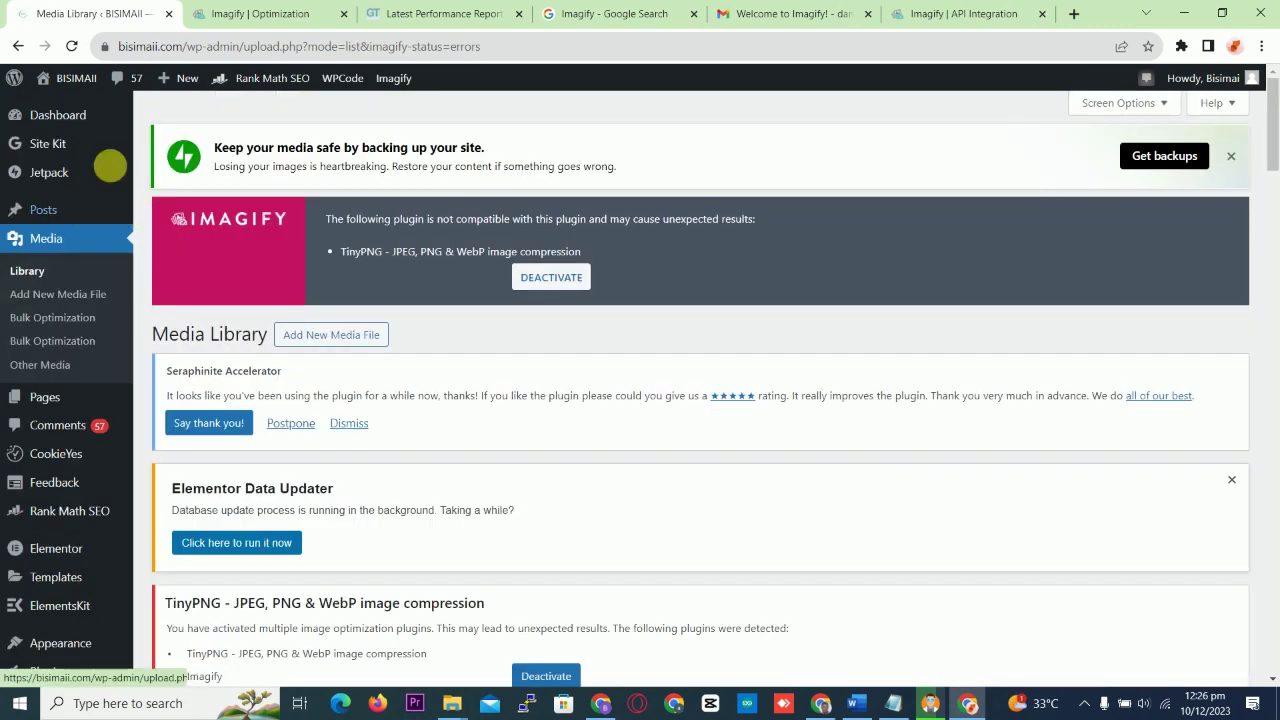
pyautogui.click(66, 118)
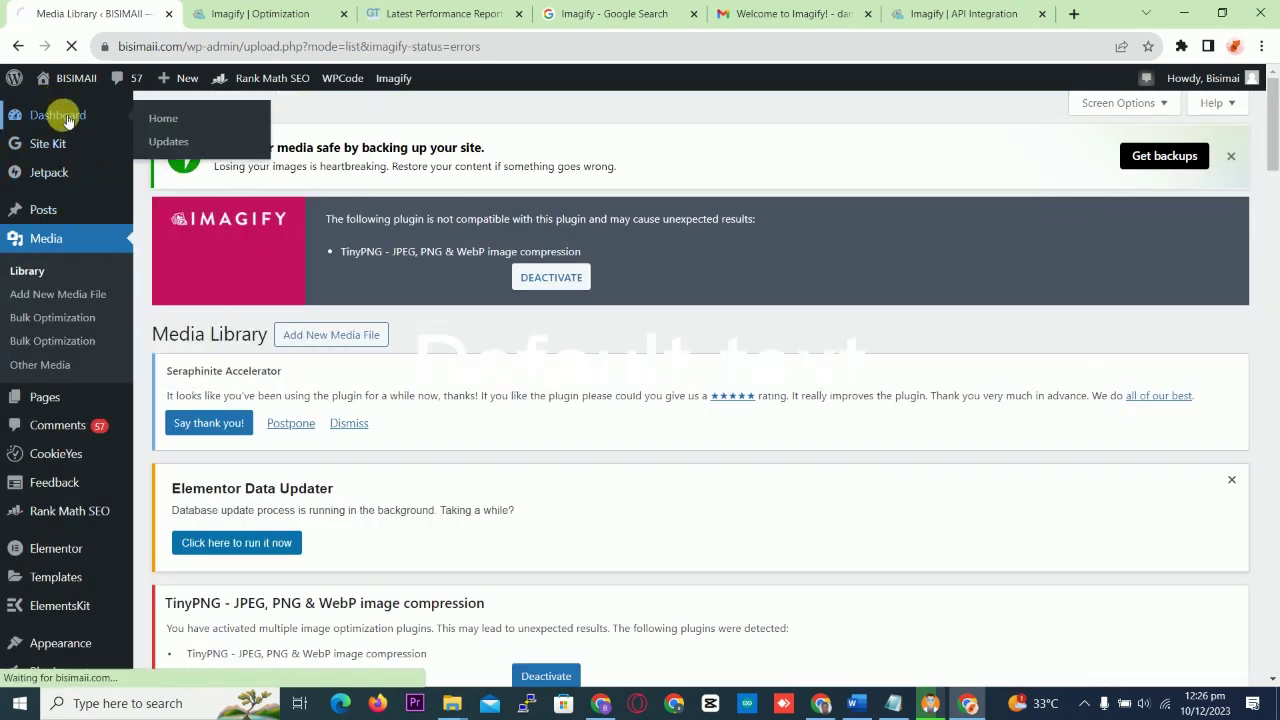